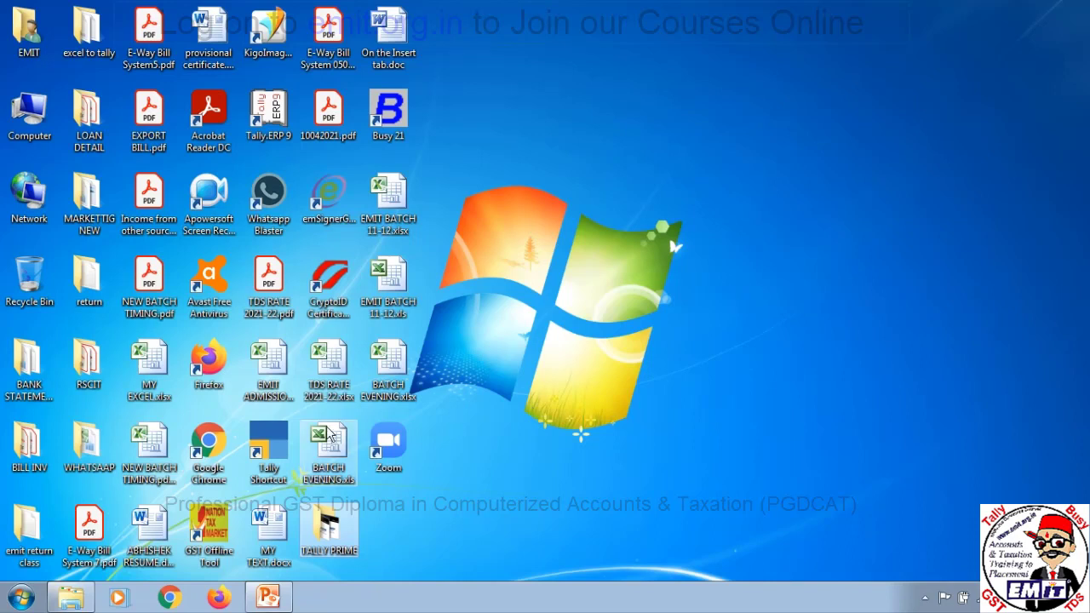
Move the Tally Shortcut icon near the top of the desktop and launch TallyPrime from it
left_click_drag(268, 447, 573, 117)
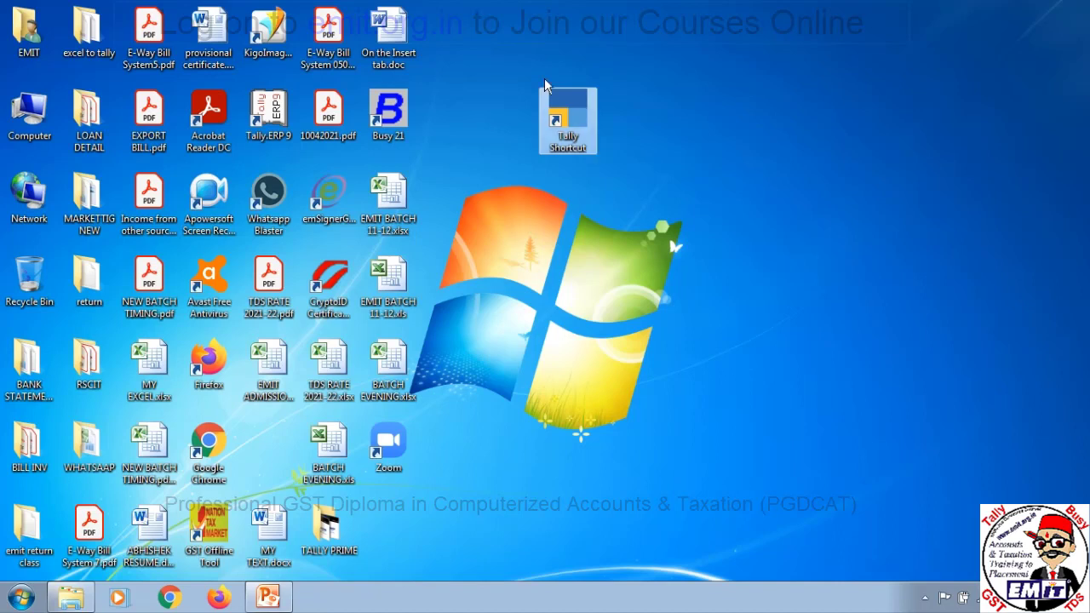
double_click(577, 113)
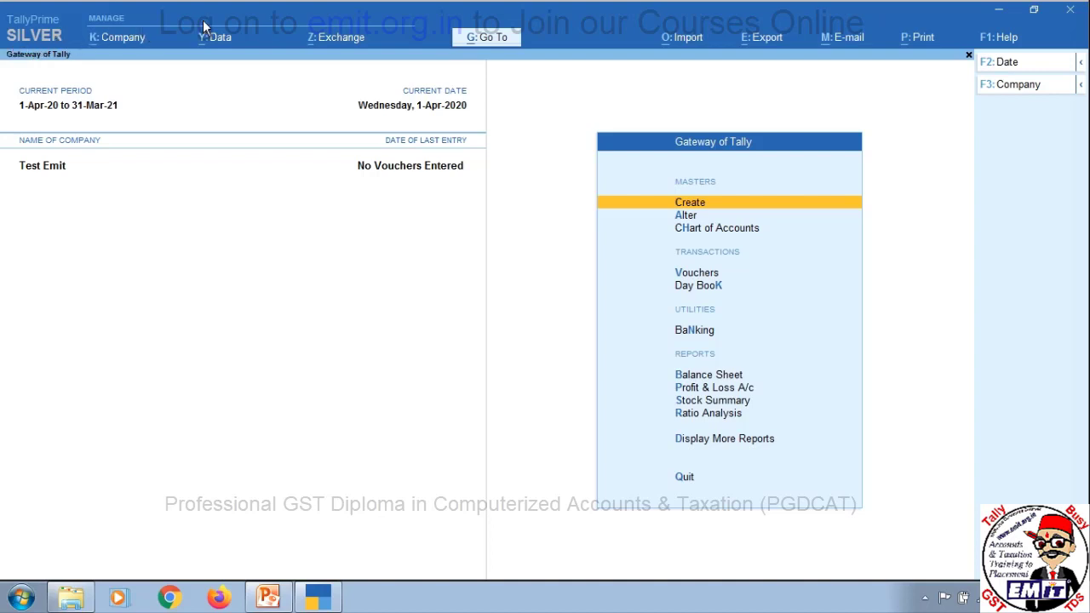
left_click(480, 39)
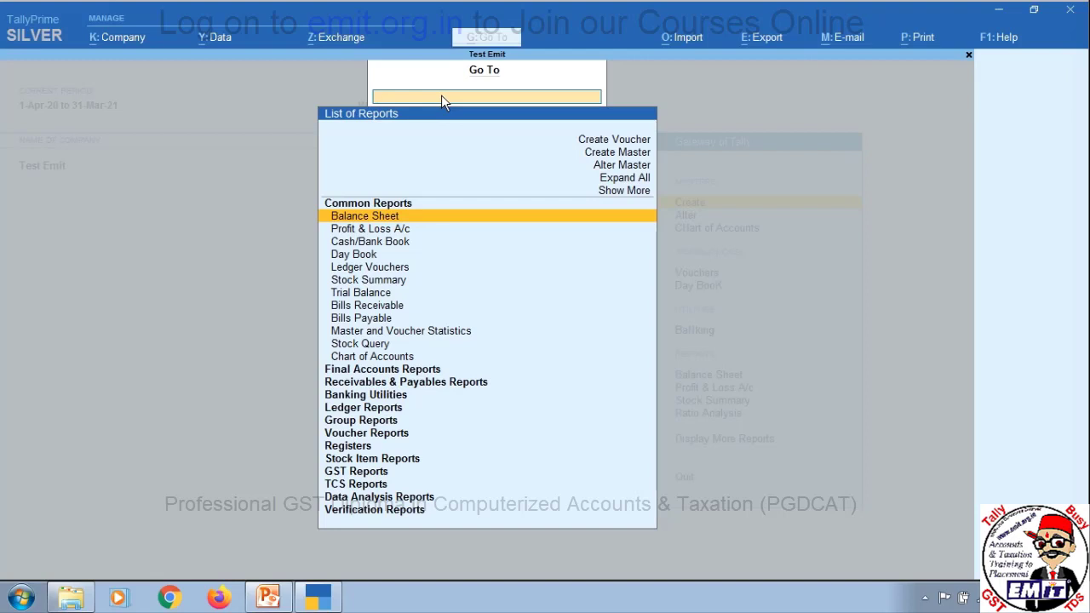
type("BAL")
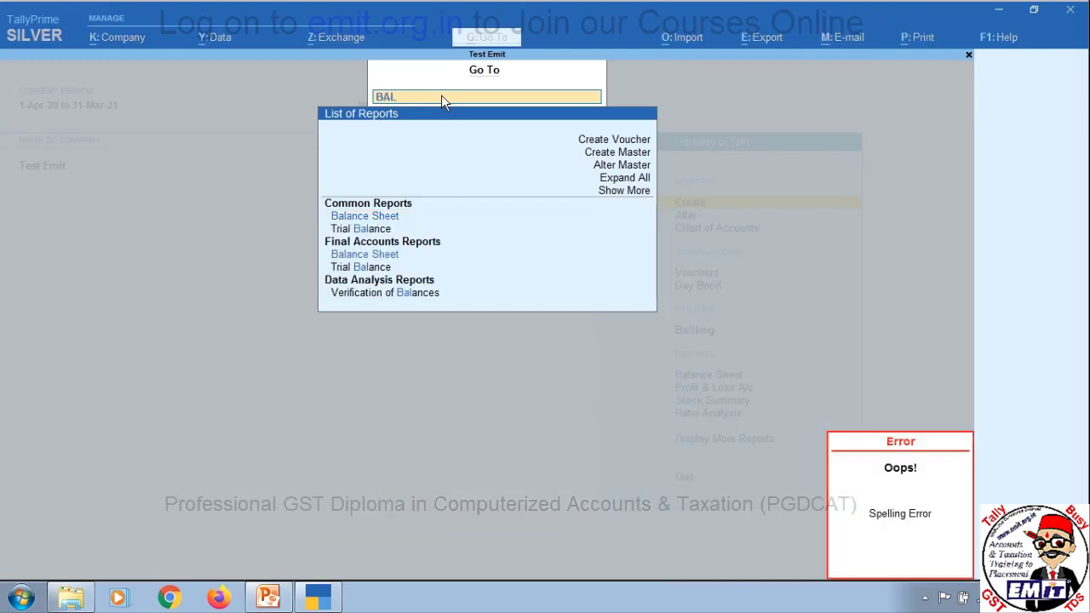
key("Down")
key("Up")
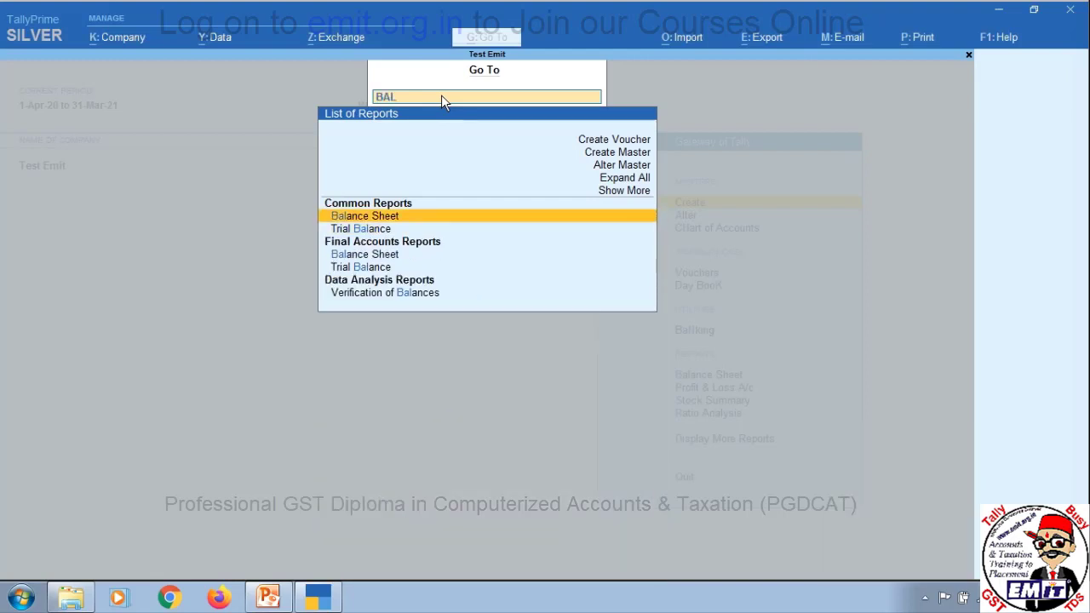
key("BackSpace")
key("BackSpace")
key("BackSpace")
type("V")
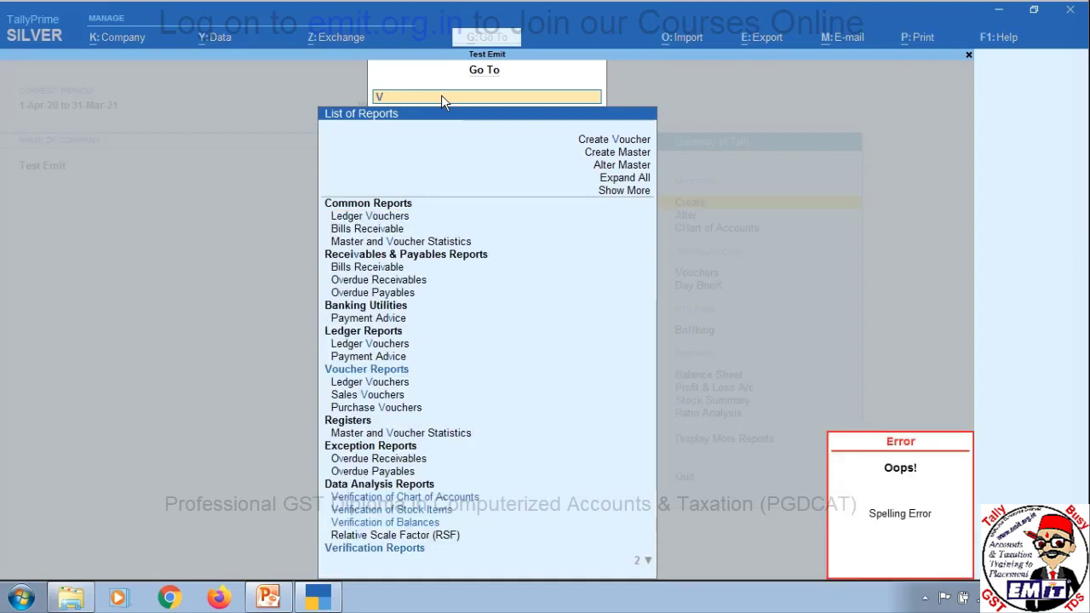
type("OUCHER")
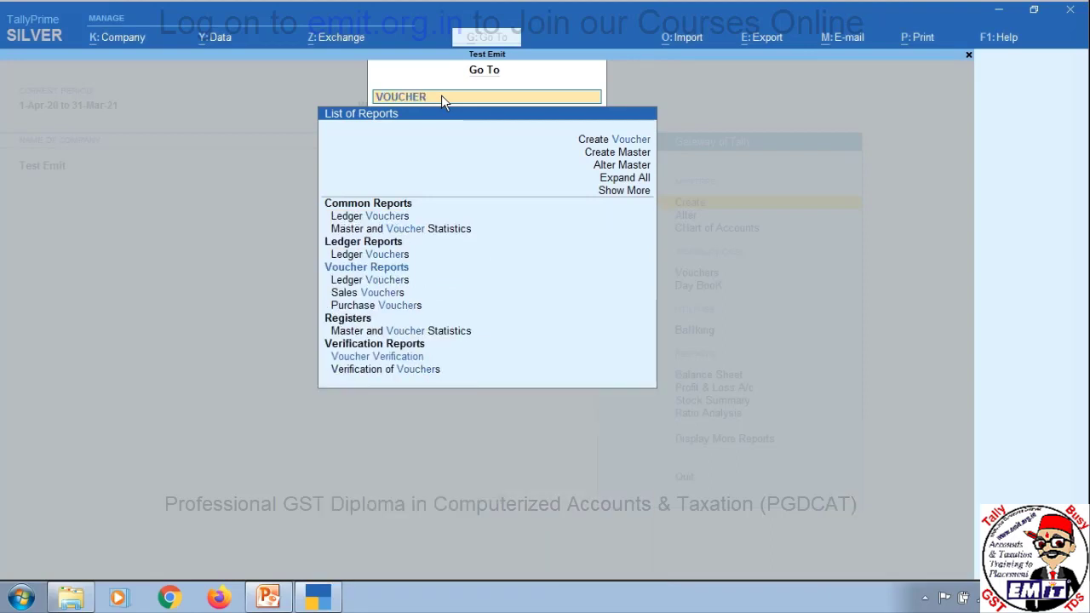
key("Down")
key("Up")
key("Up")
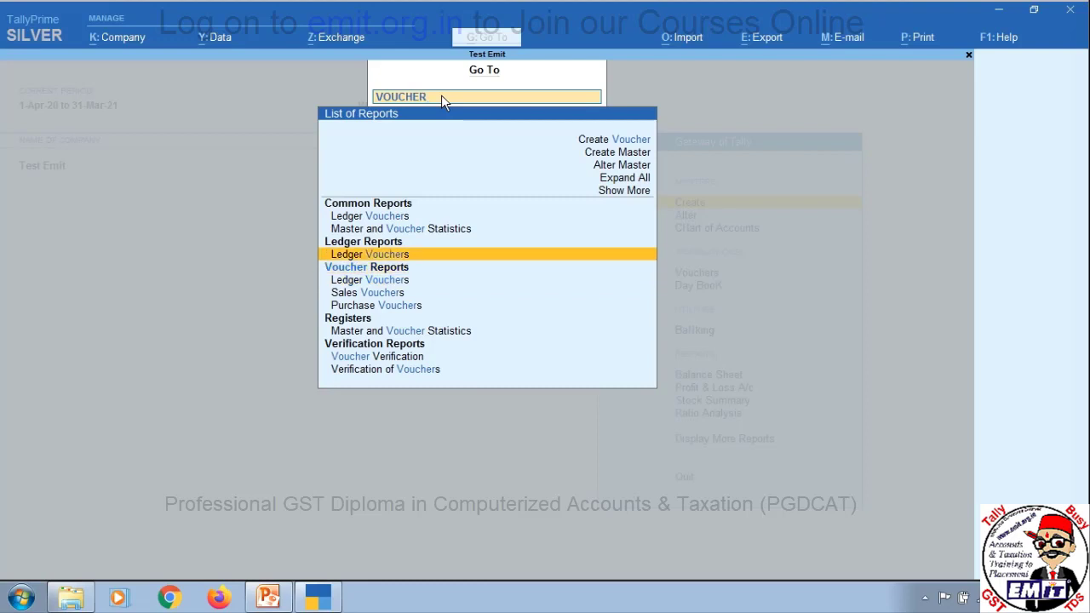
key("Down")
key("Down")
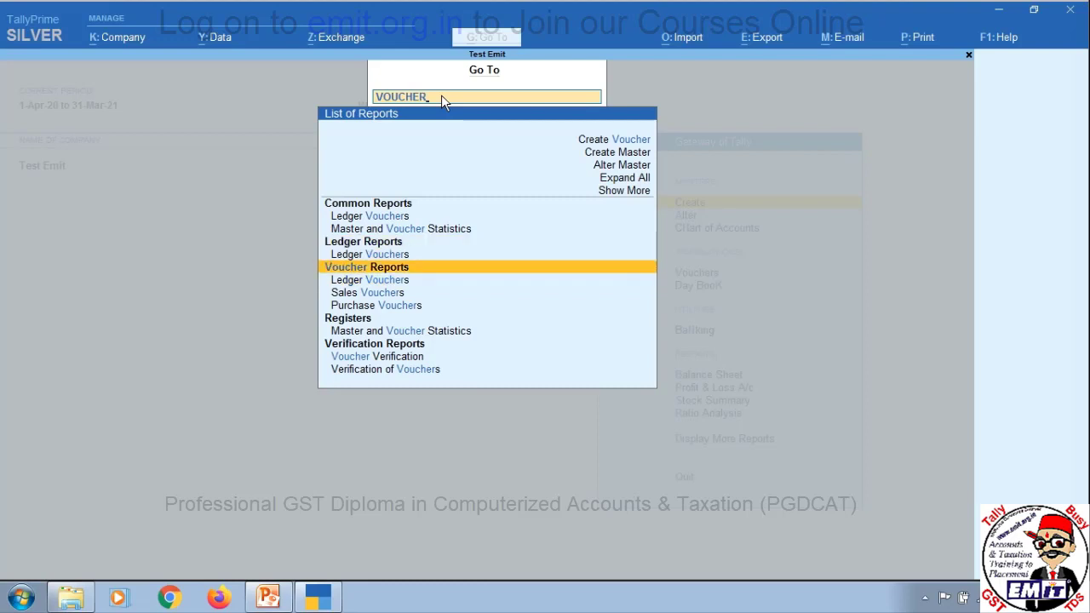
key("Escape")
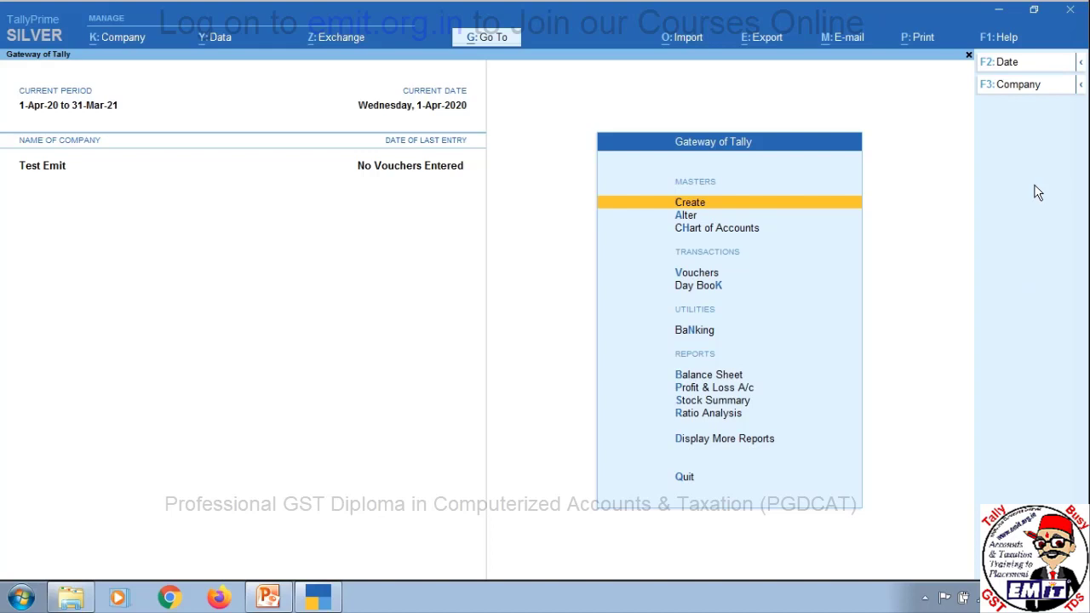
key("alt")
key("ctrl")
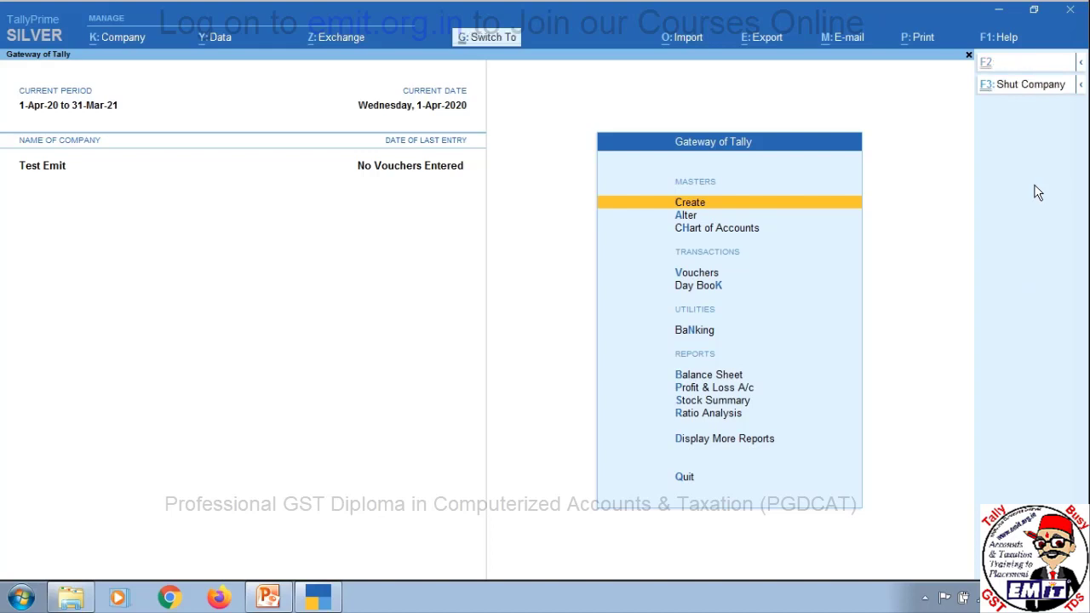
key("alt")
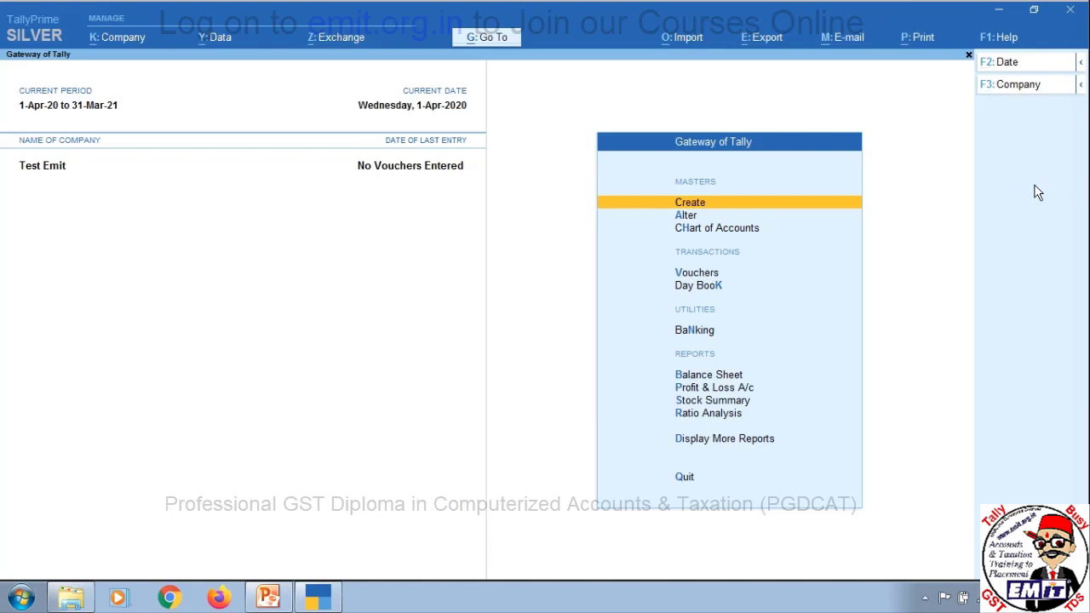
key("ctrl")
key("alt")
key("ctrl")
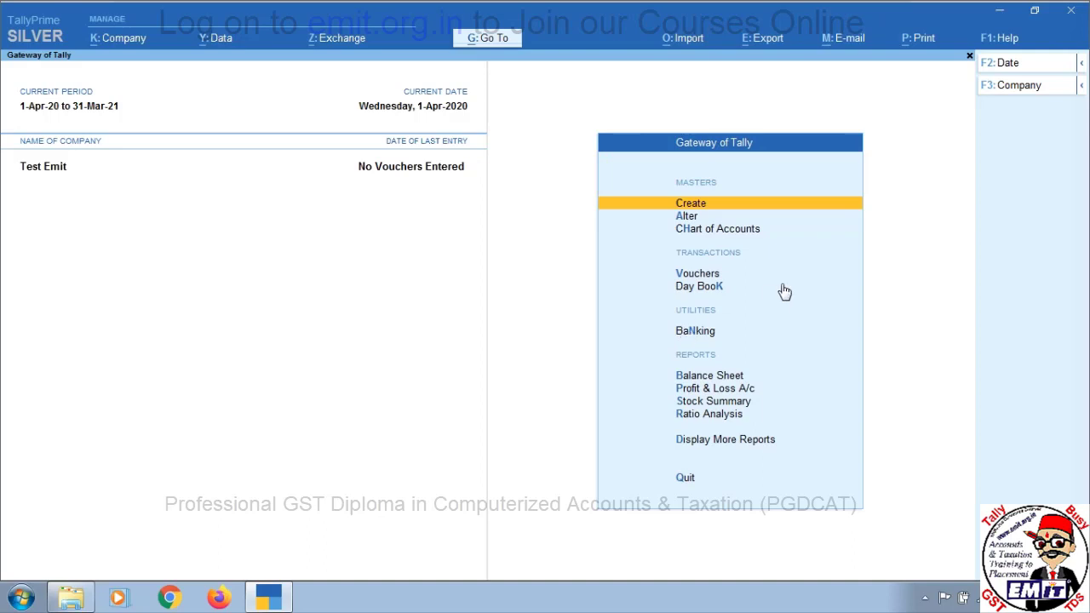
key("alt")
key("ctrl")
Shut the Test Emit company from the Company menu's Shut option
left_click(136, 39)
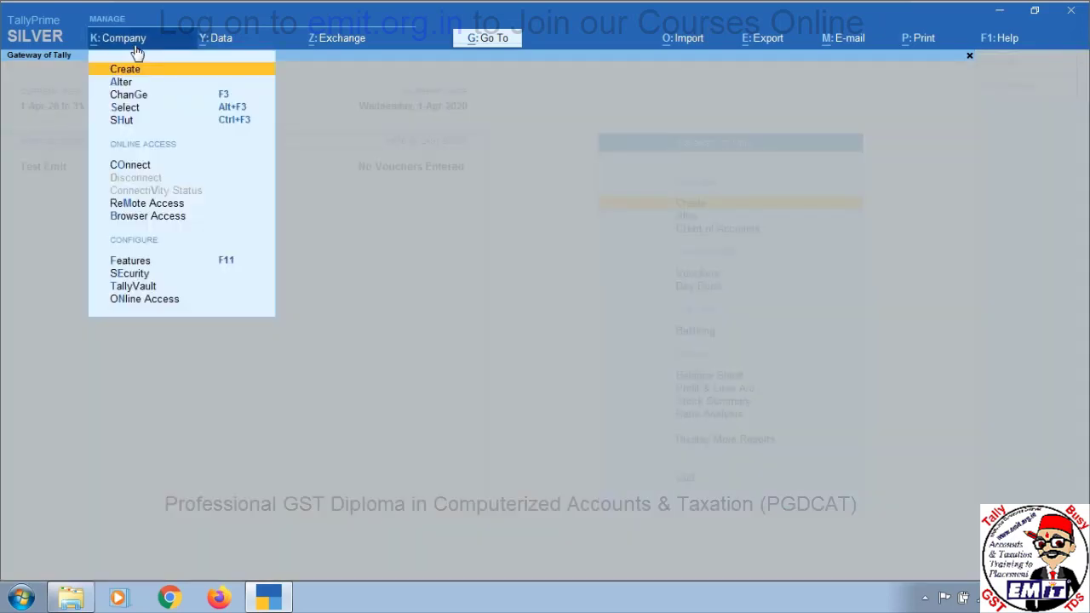
key("Down")
key("Down")
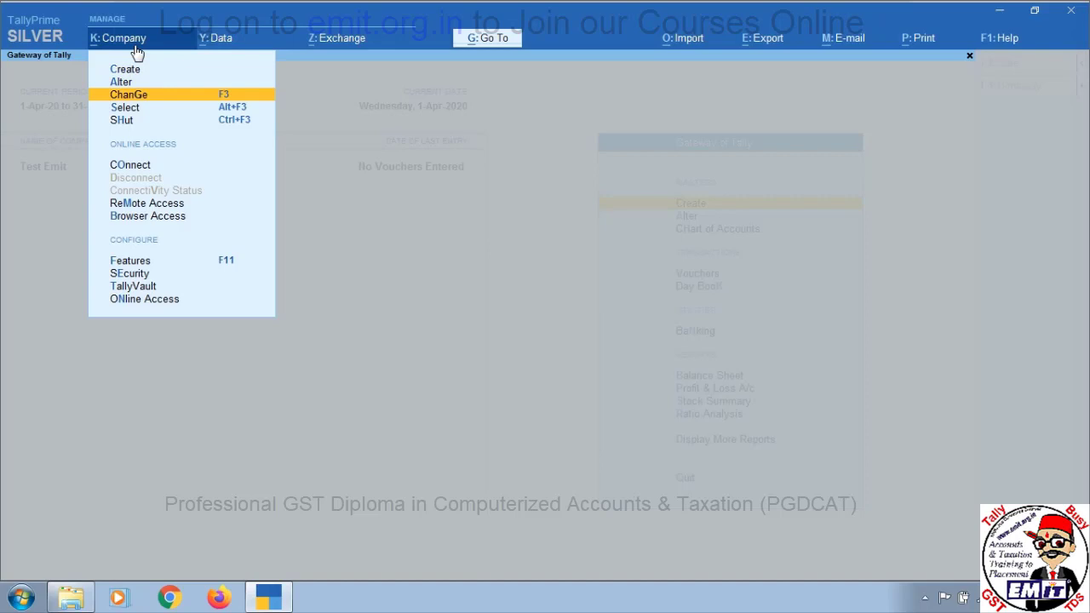
key("Down")
key("Down")
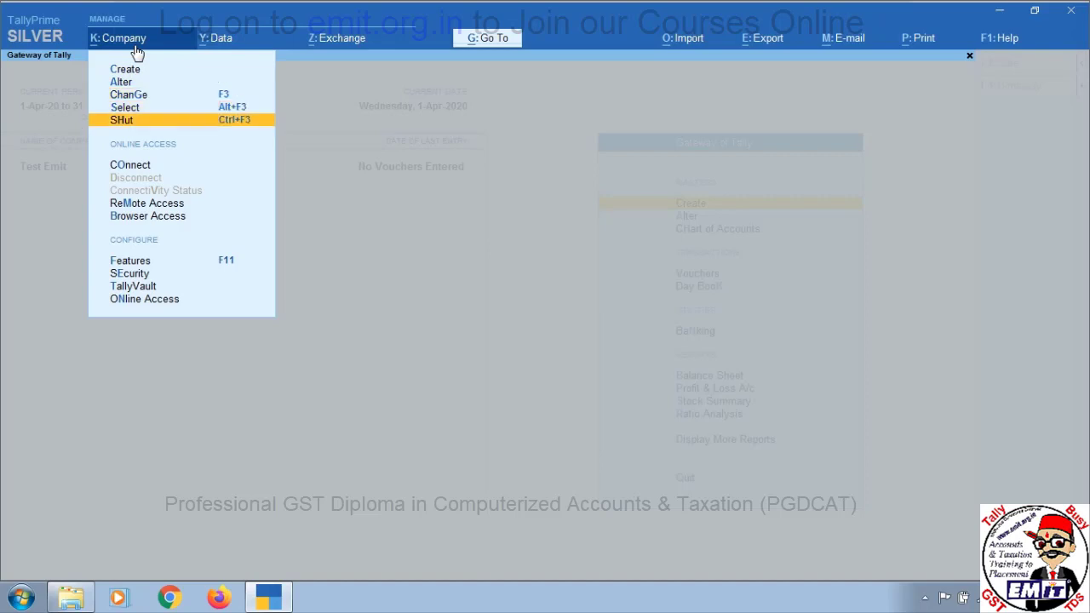
key("Return")
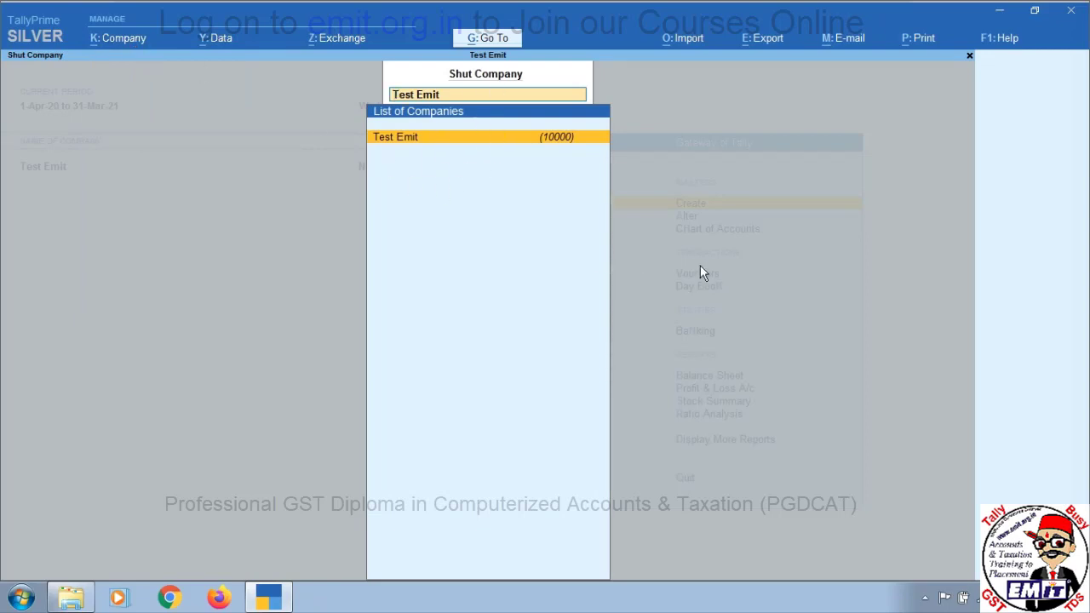
key("Return")
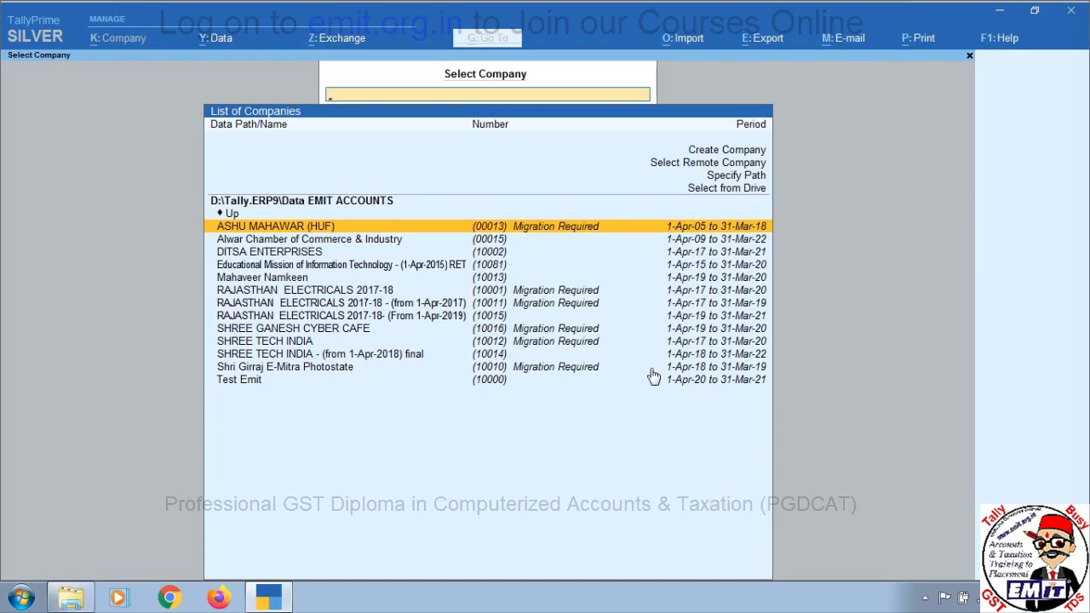
Browse up to the parent data folder and into the Data Office folder
key("Up")
key("Up")
key("Up")
key("Up")
key("Up")
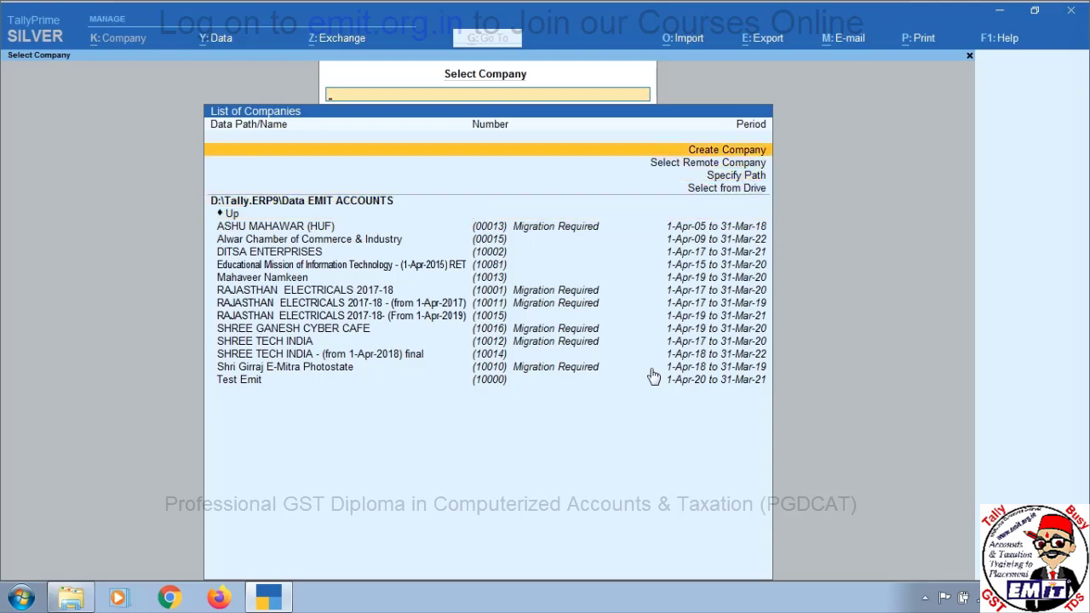
key("Down")
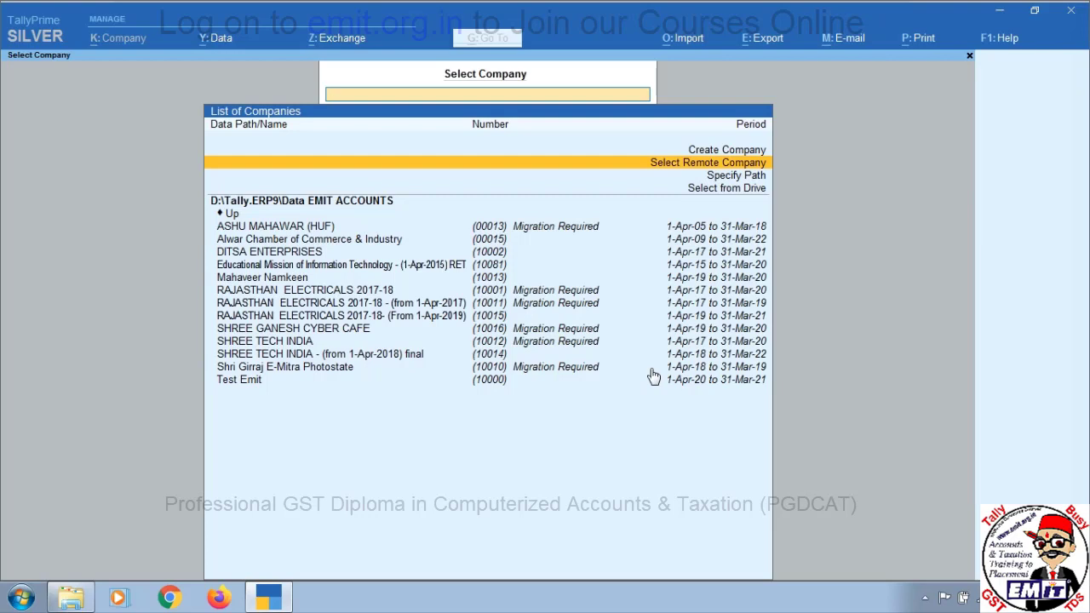
key("Down")
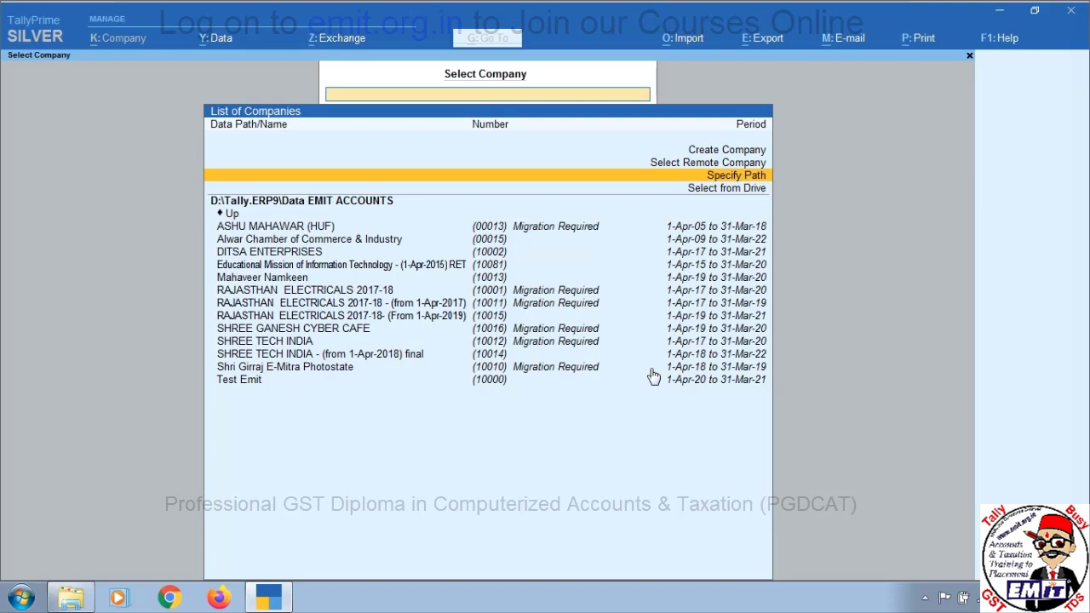
key("Down")
key("Down")
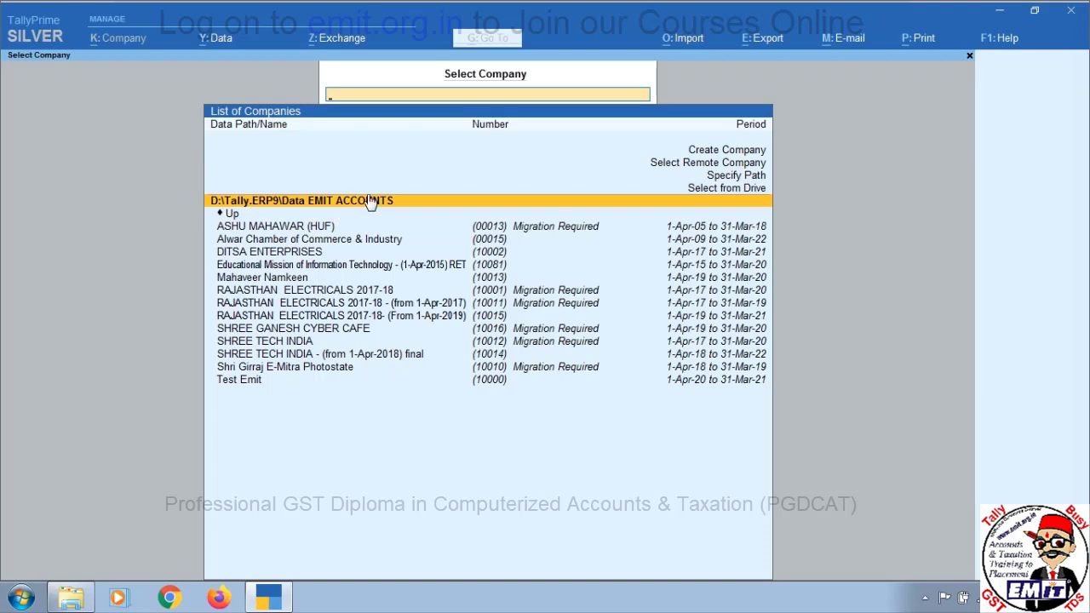
key("Down")
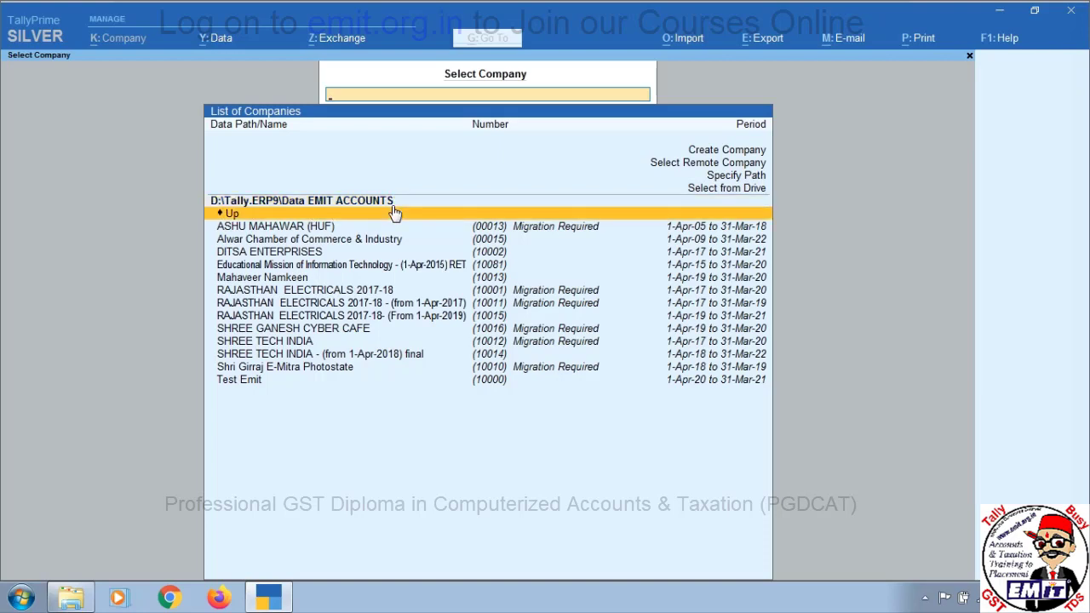
key("Return")
key("Down")
key("Down")
key("Down")
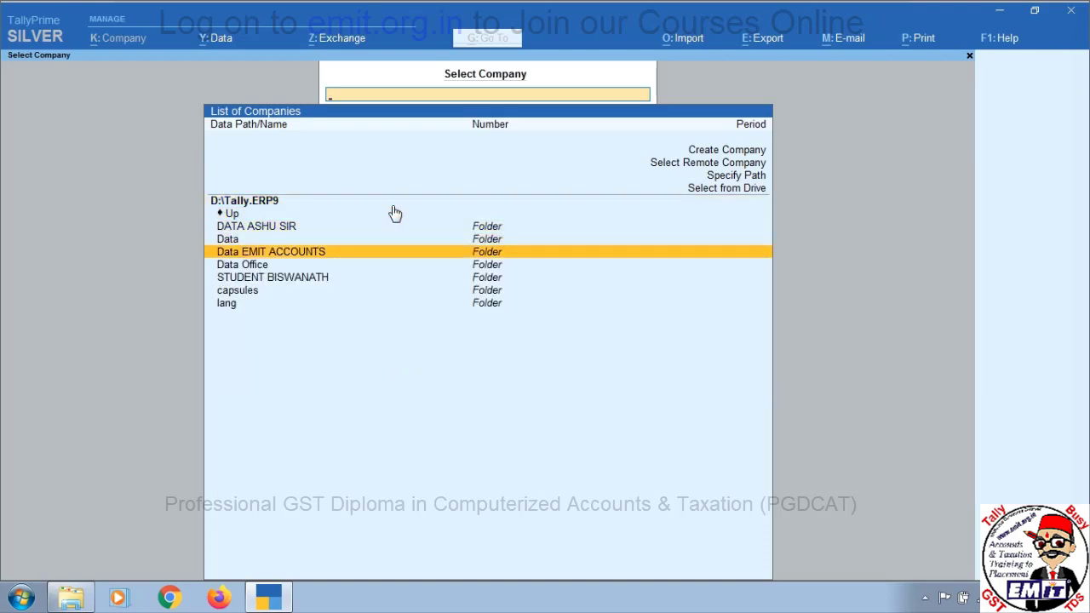
key("Down")
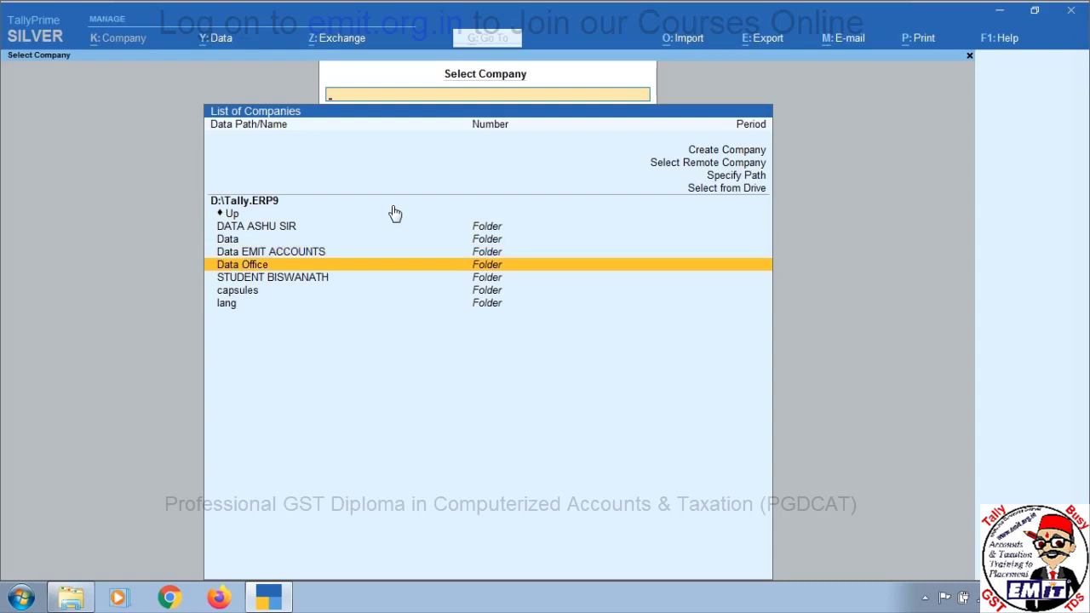
key("Return")
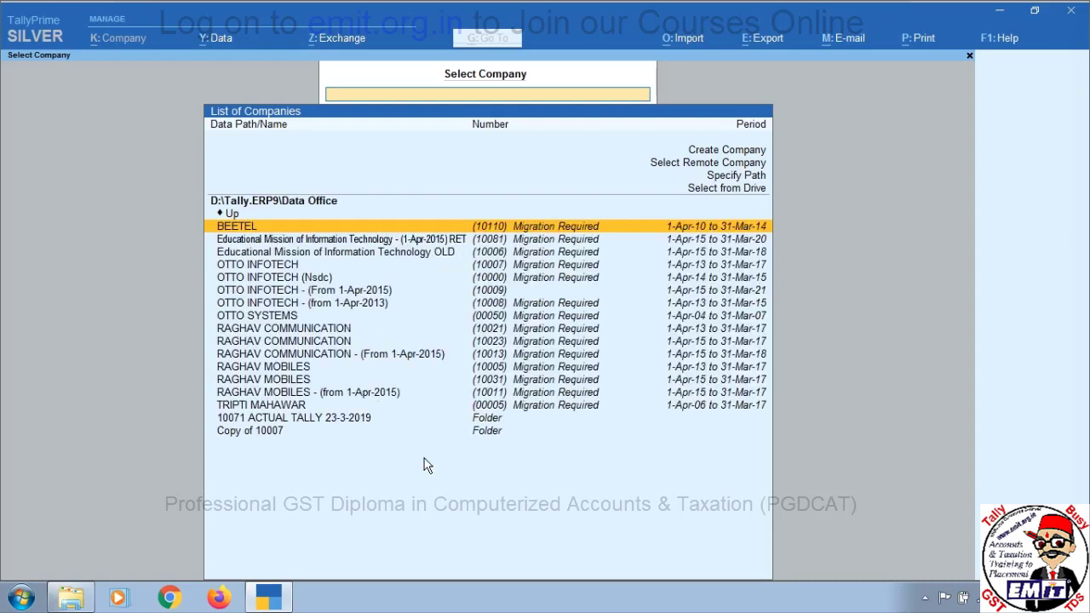
Return to the Data folder's company list and choose Create Company
key("Up")
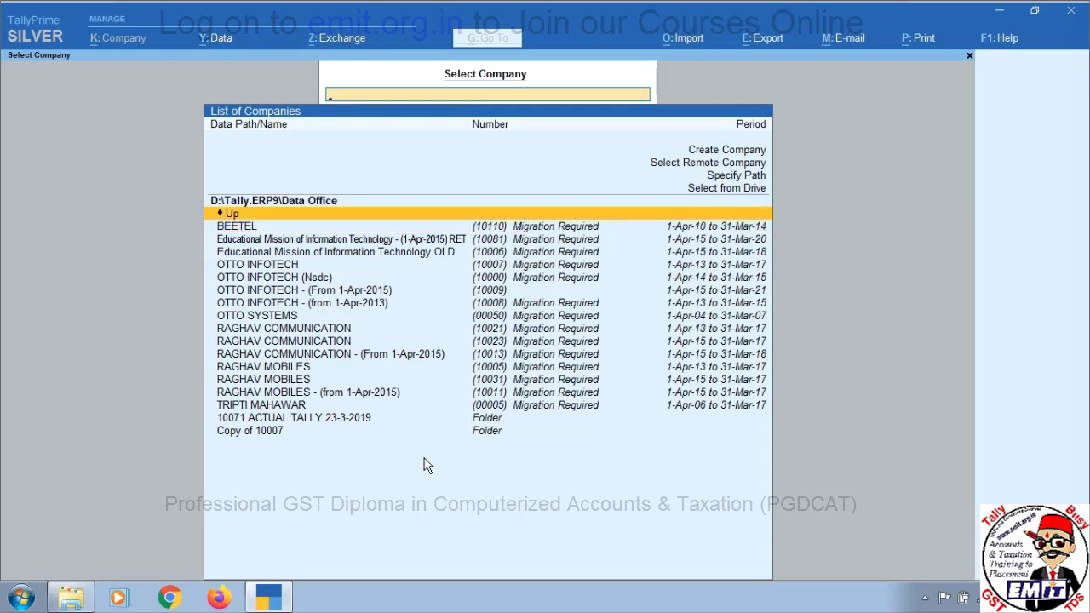
key("Return")
key("Down")
key("Down")
key("Return")
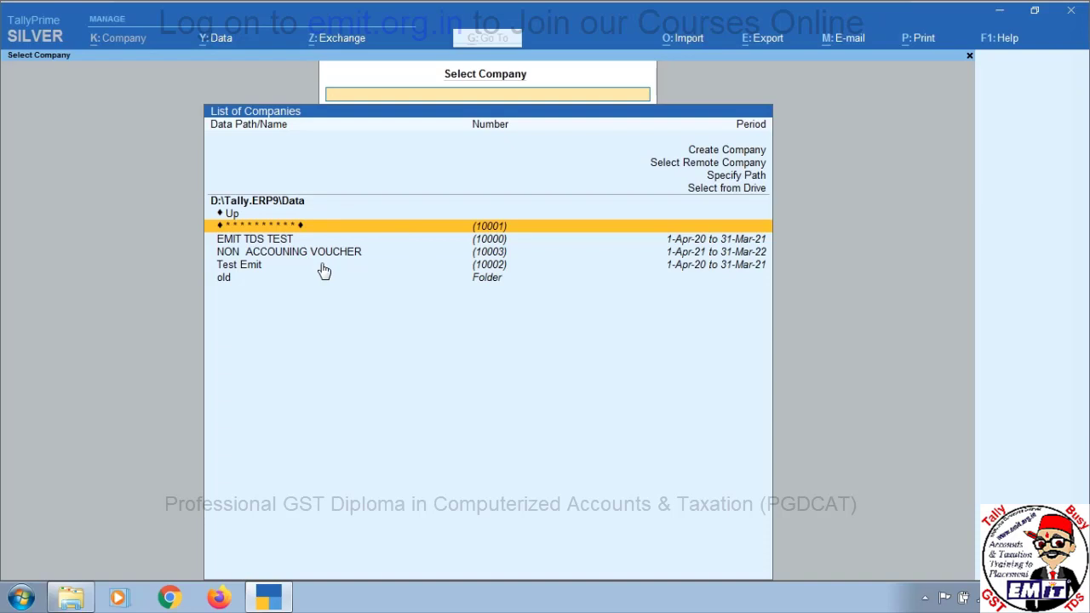
key("Up")
key("Up")
key("Up")
key("Up")
key("Up")
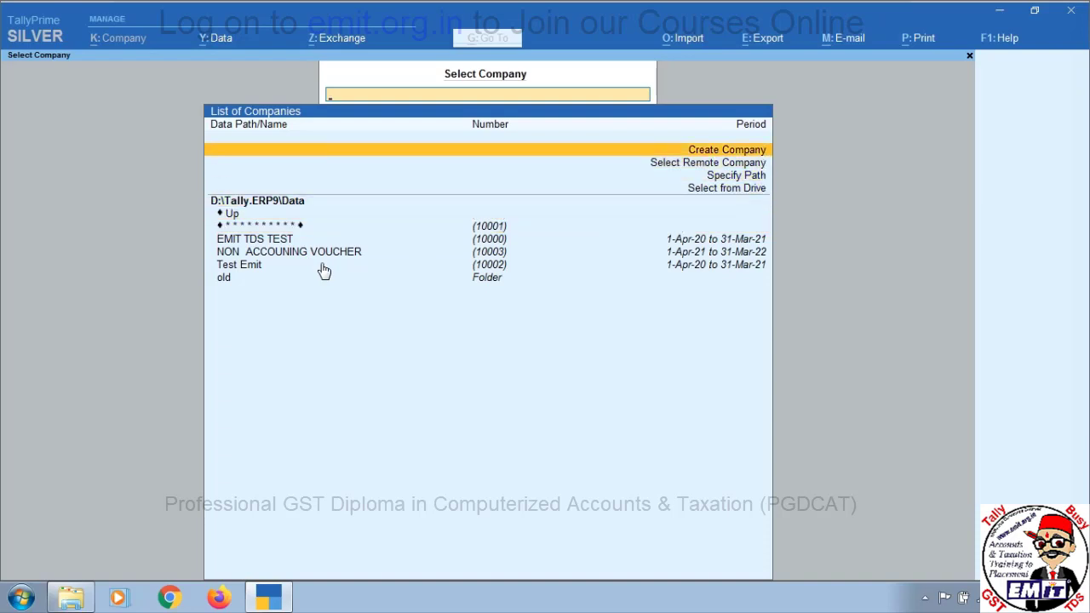
key("Return")
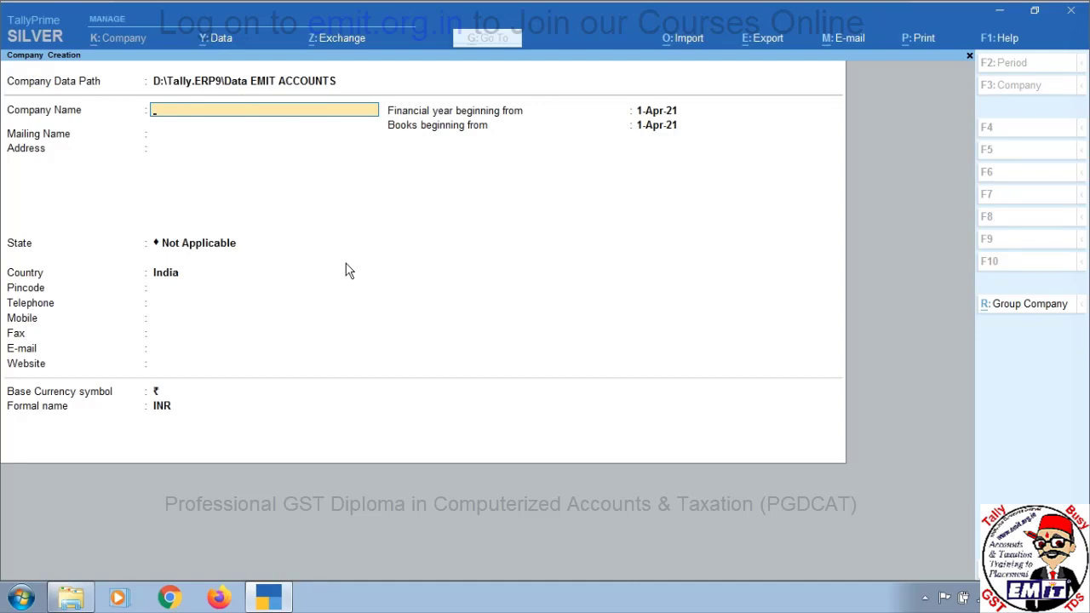
Change the new company's data path to D:\Tally.ERP9\Data and bring up F12 Configuration
key("BackSpace")
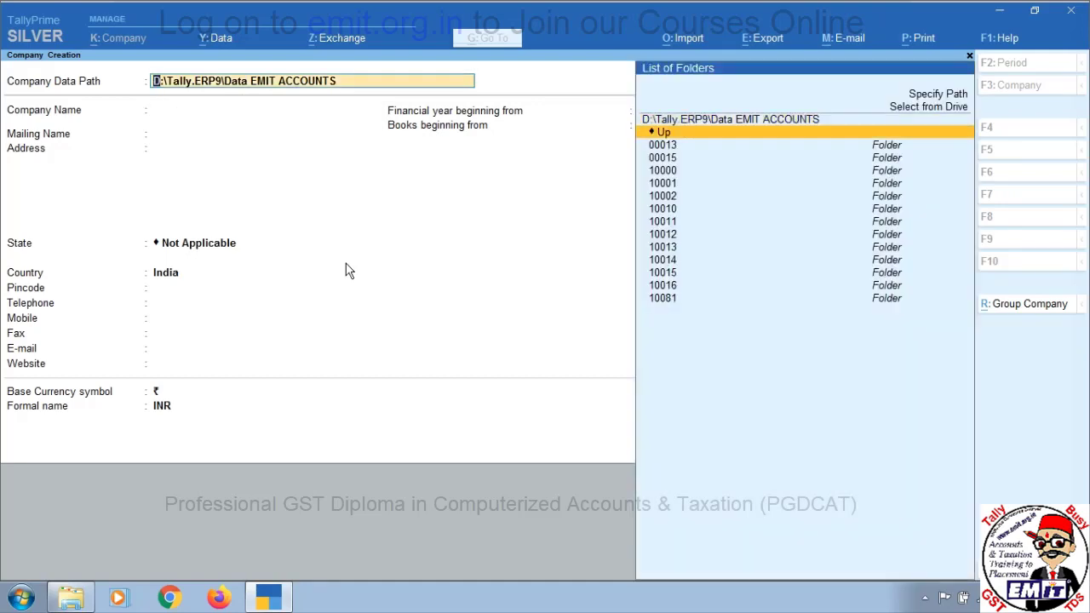
key("Return")
key("Down")
key("Down")
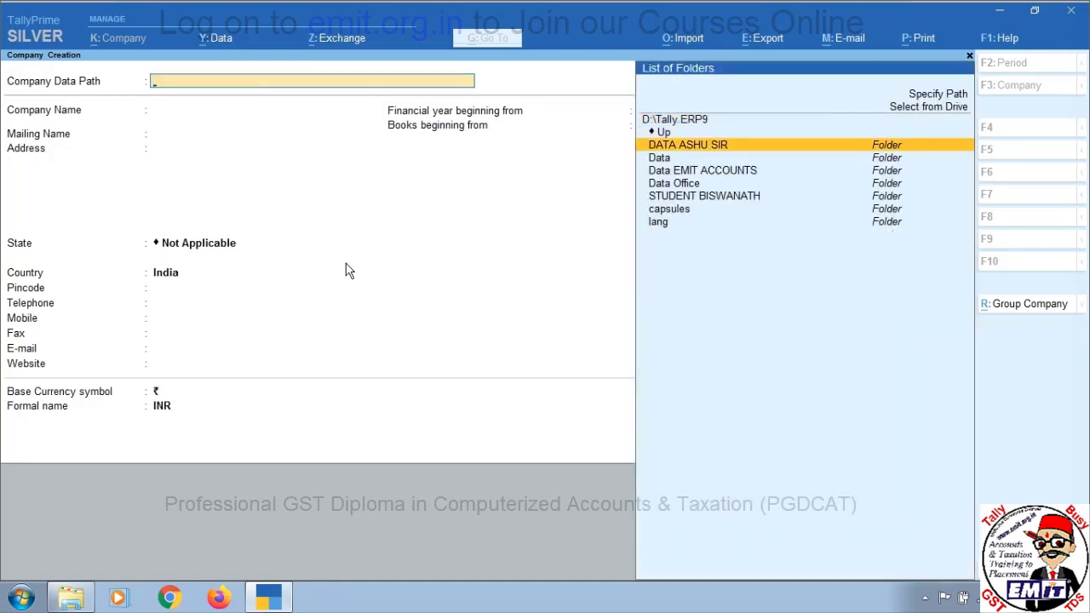
key("Return")
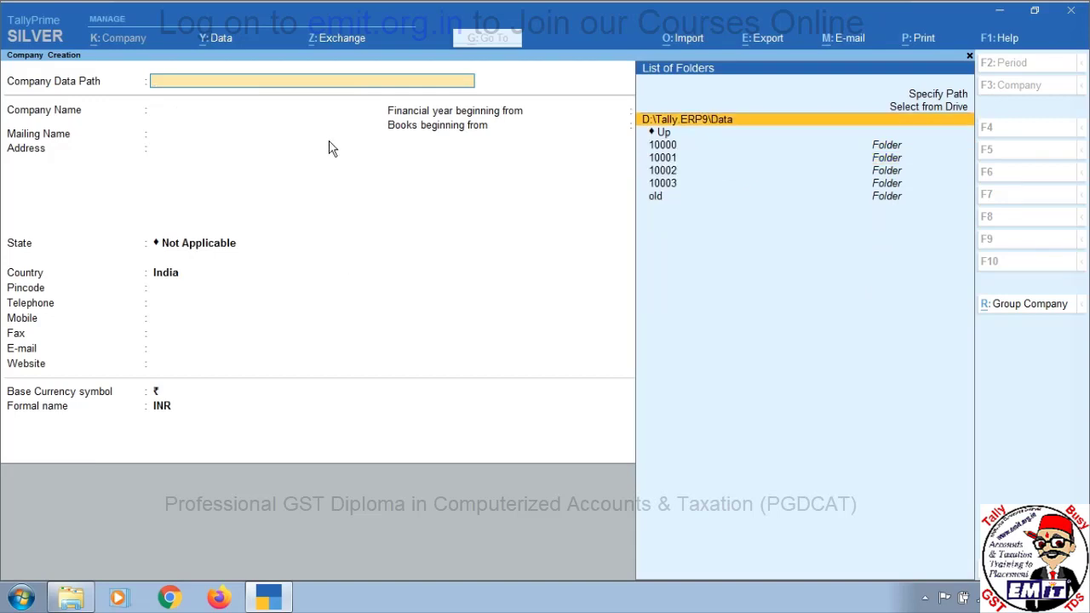
left_click(753, 124)
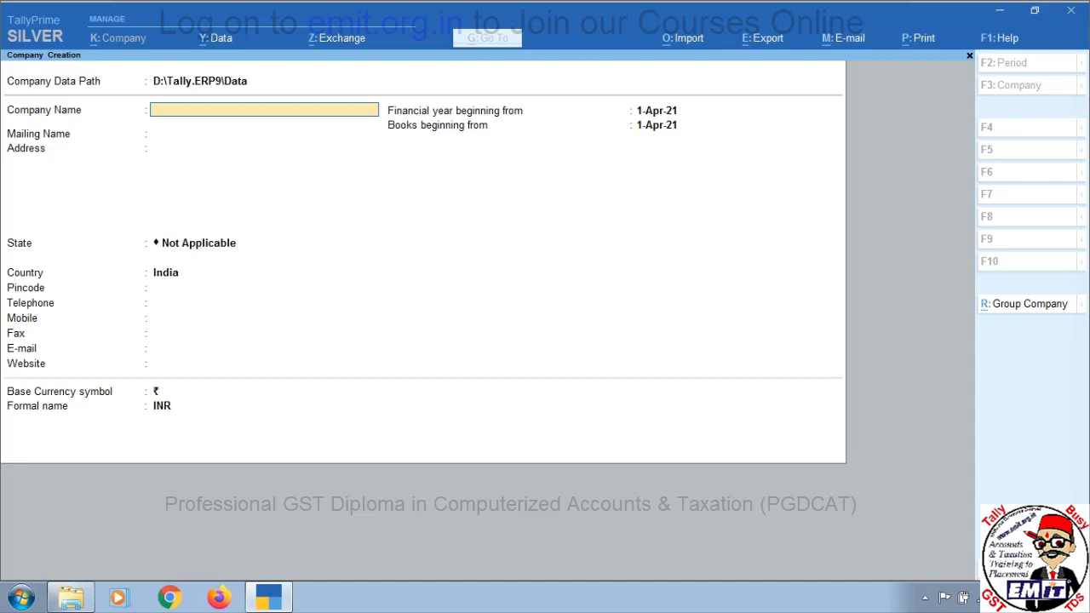
key("F12")
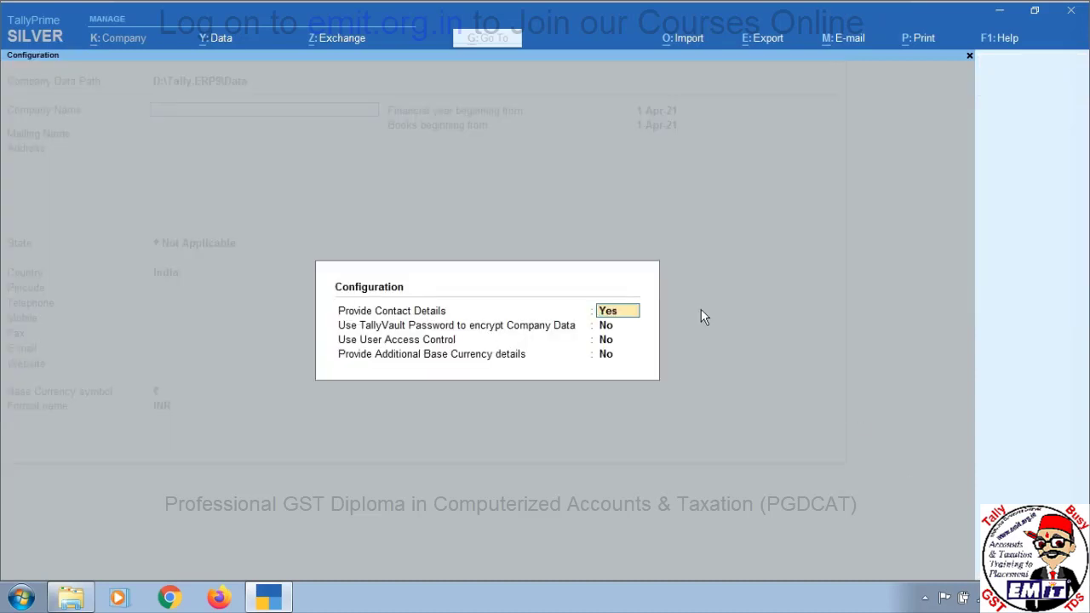
Turn on TallyVault, user access control and additional base currency details in Configuration
key("Return")
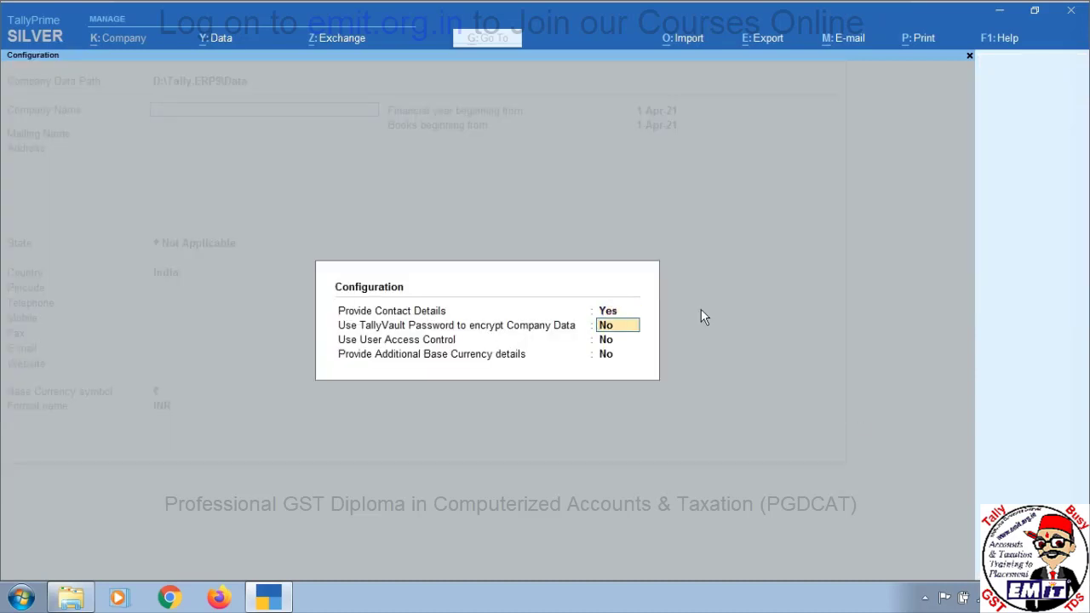
key("y")
key("Return")
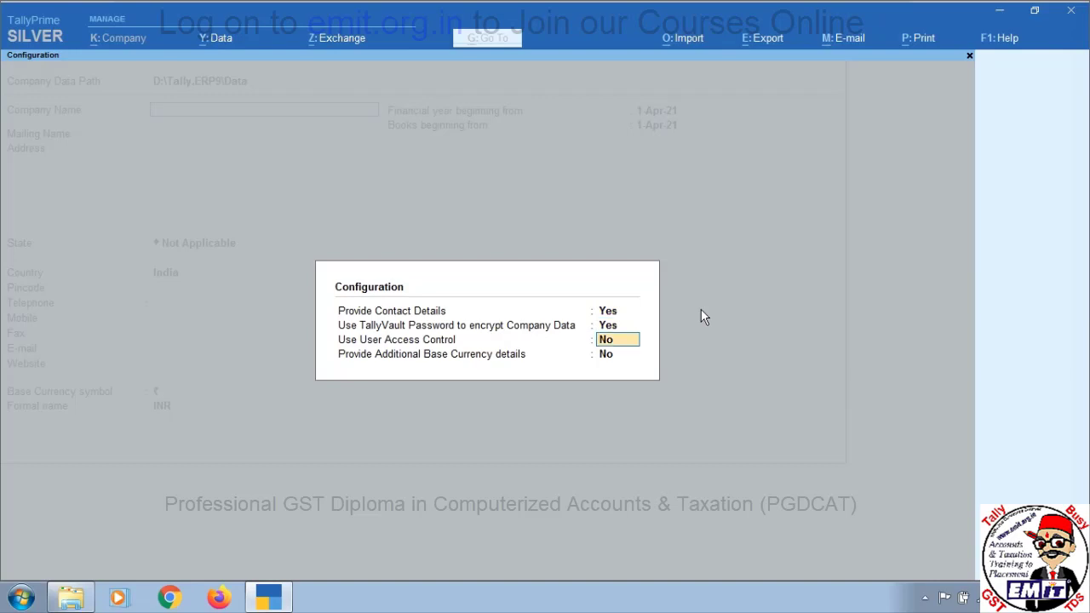
key("y")
key("Return")
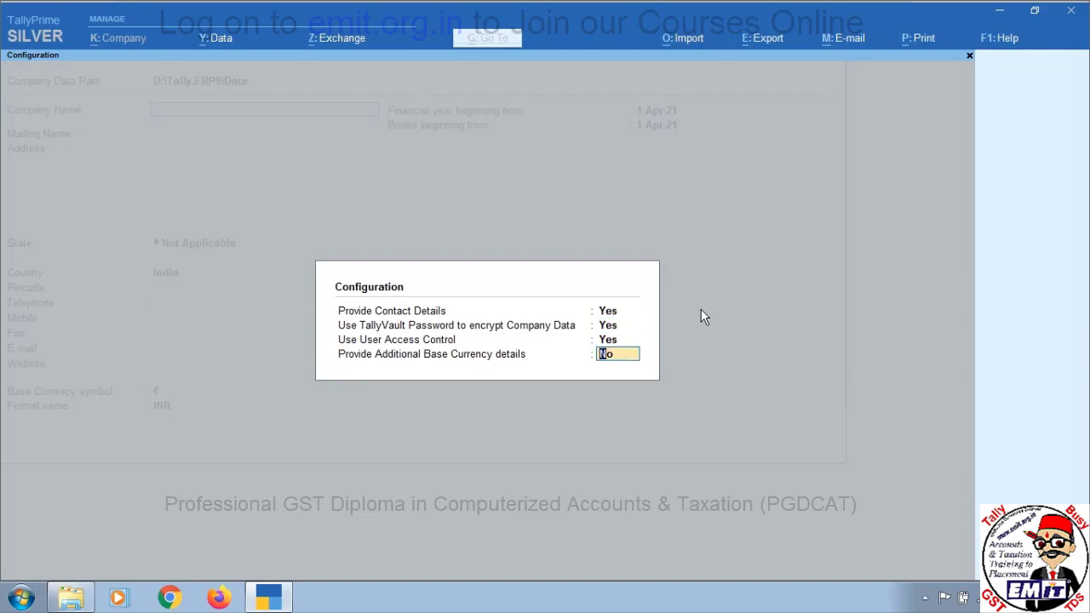
key("y")
key("Return")
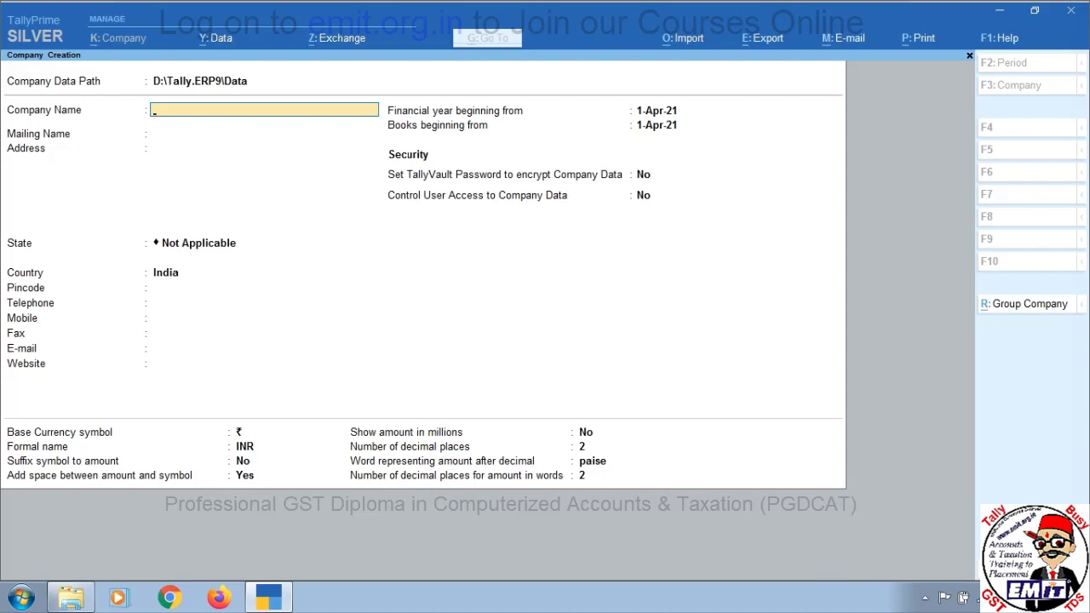
Set contact details, TallyVault, user access and base currency options all to No
key("F12")
type("N")
key("Return")
type("N")
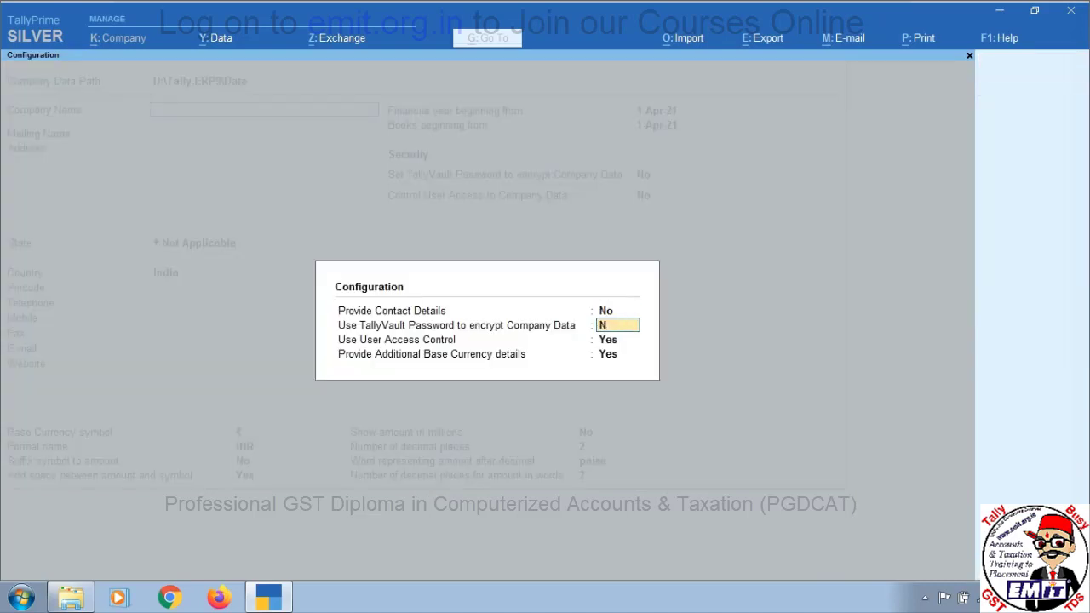
key("Return")
type("N")
key("Return")
type("N")
key("Return")
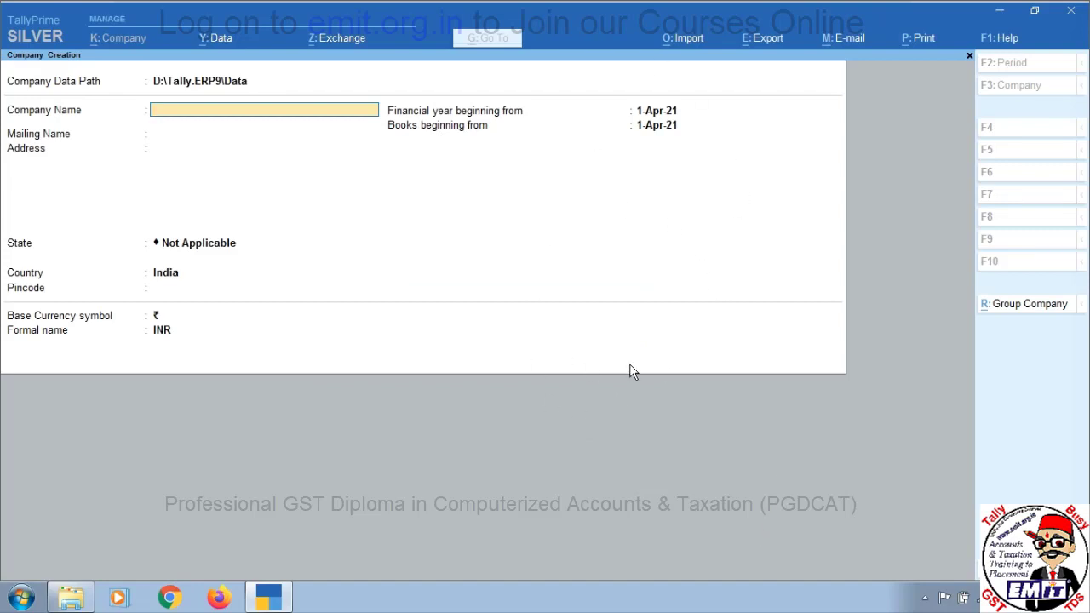
Set contact details, TallyVault, user access and base currency options back to Yes
key("F12")
type("Y")
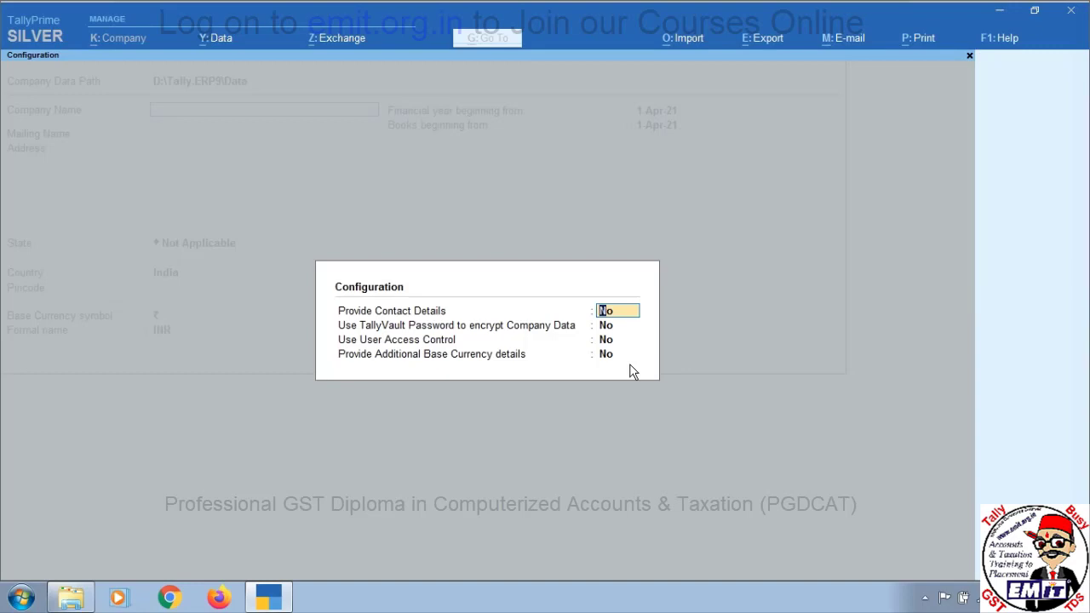
key("Return")
type("Yes")
key("Return")
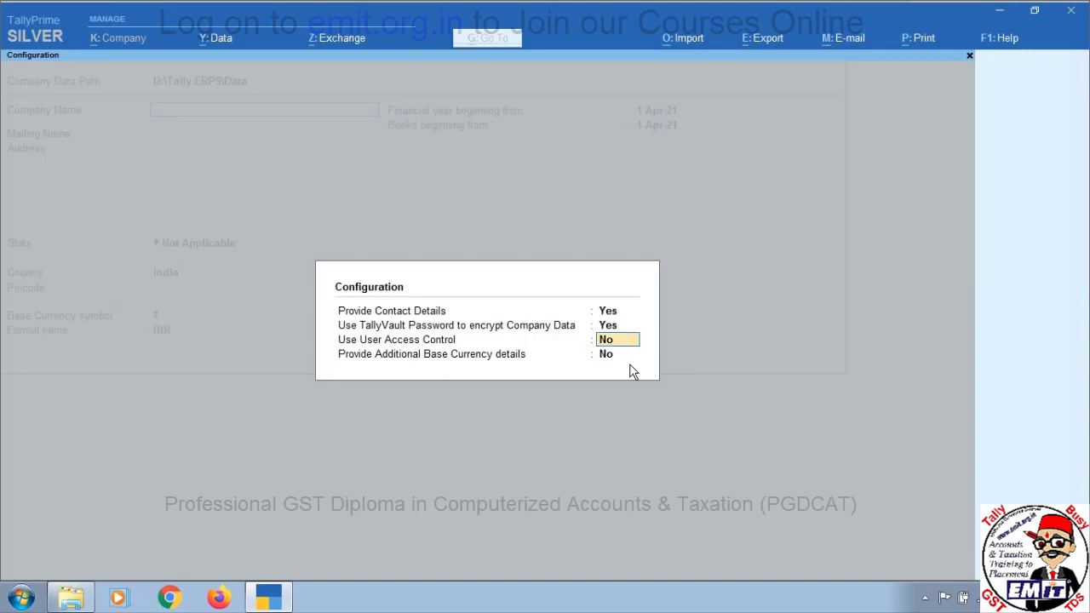
type("Y")
key("Return")
type("Y")
key("Return")
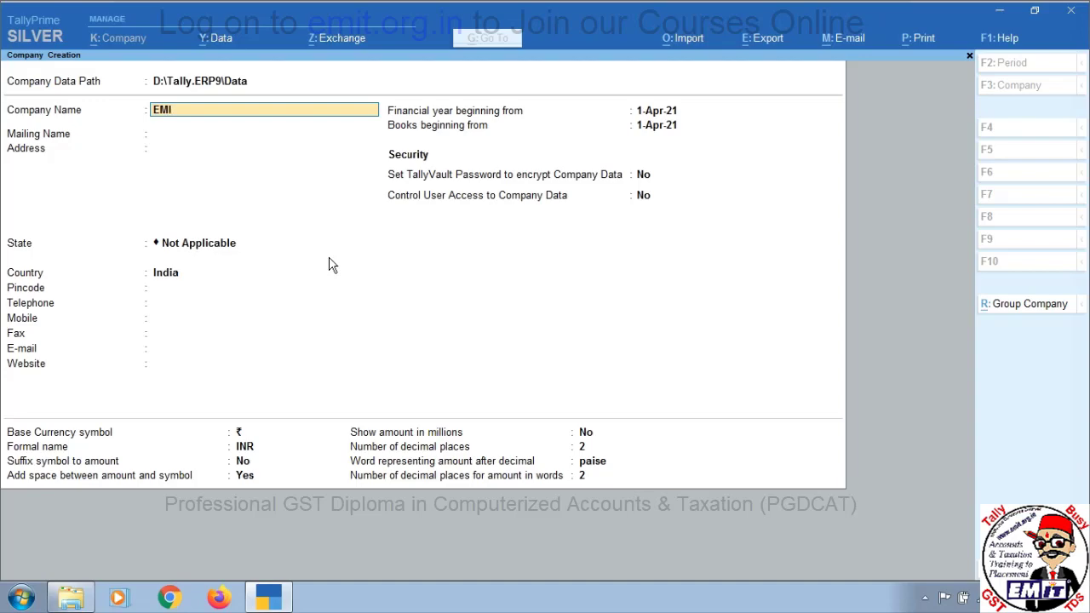
Correct the company name to EMIT ONLINE CLASS and set the mailing name to EMIT
type("T")
key("Return")
key("Return")
key("Return")
type("ONL")
key("BackSpace")
key("BackSpace")
key("BackSpace")
key("BackSpace")
key("BackSpace")
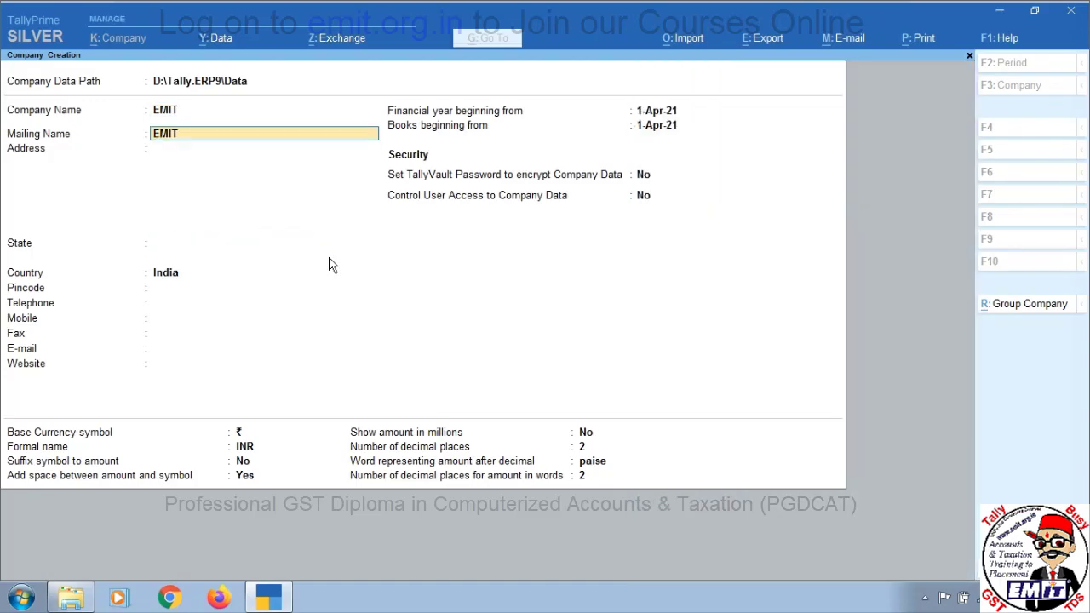
key("BackSpace")
type("EMIT ONL")
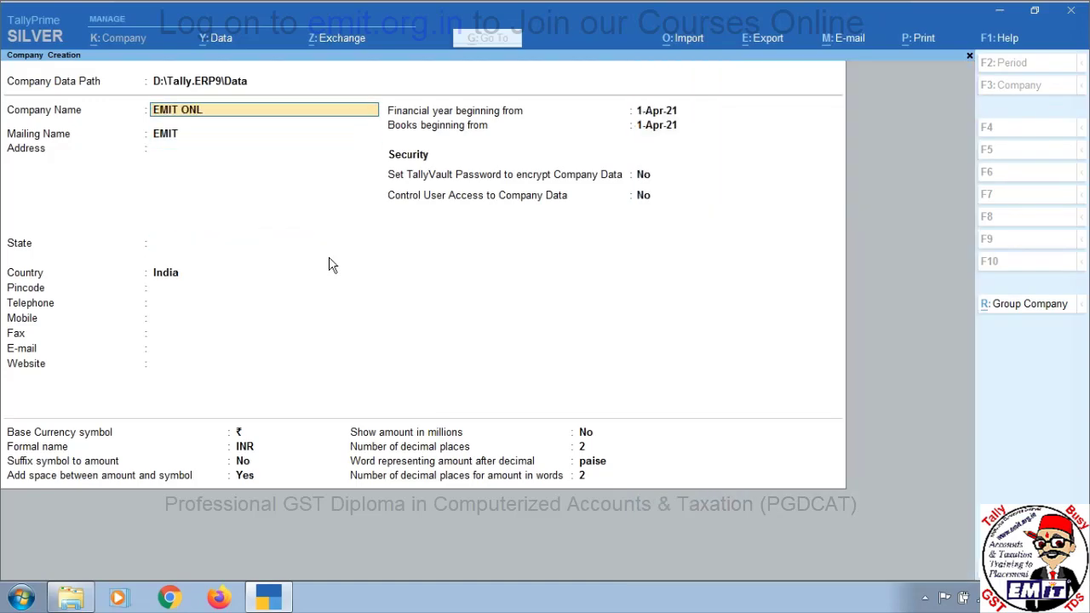
type("INE CLASS")
key("Return")
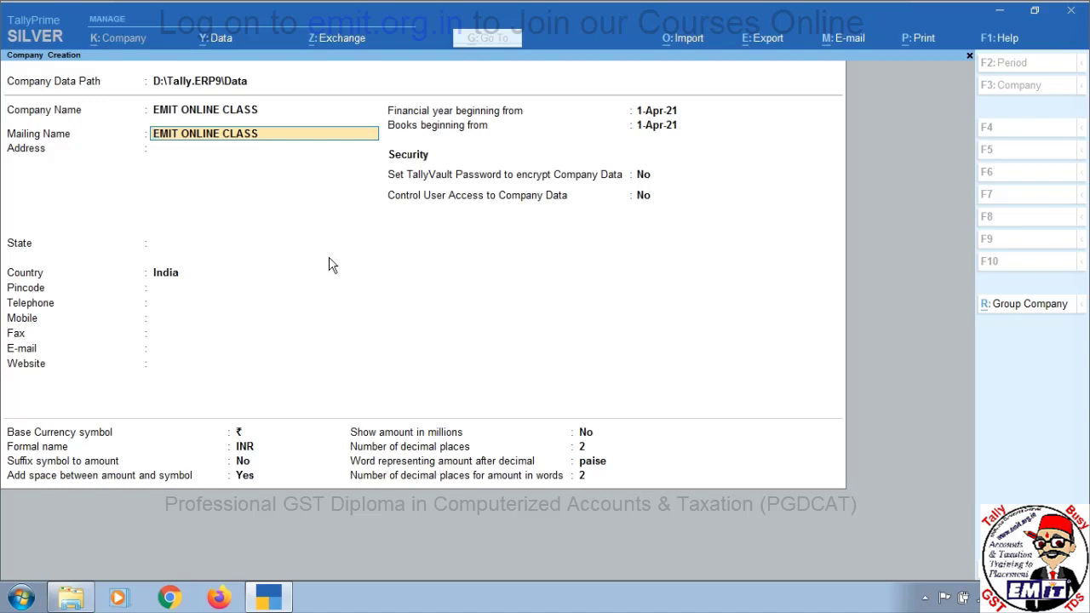
type("EMIT")
Enter the company's two-line postal address, state Rajasthan and pincode
key("Return")
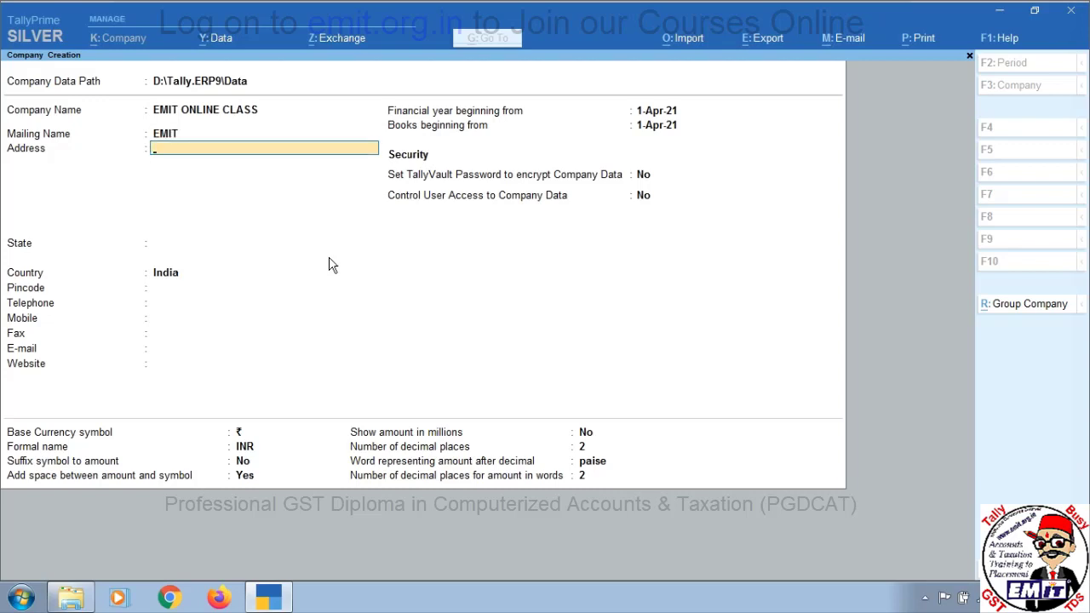
key("Return")
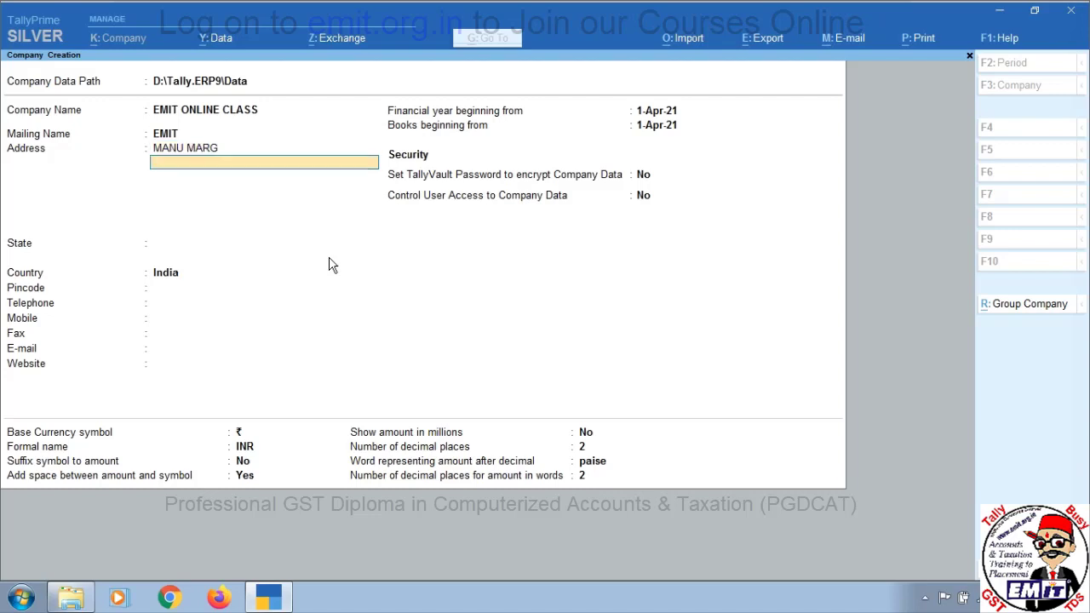
type("AWLAR")
key("BackSpace")
key("BackSpace")
key("BackSpace")
key("BackSpace")
type("LWAR")
key("Return")
key("Return")
key("Return")
key("Return")
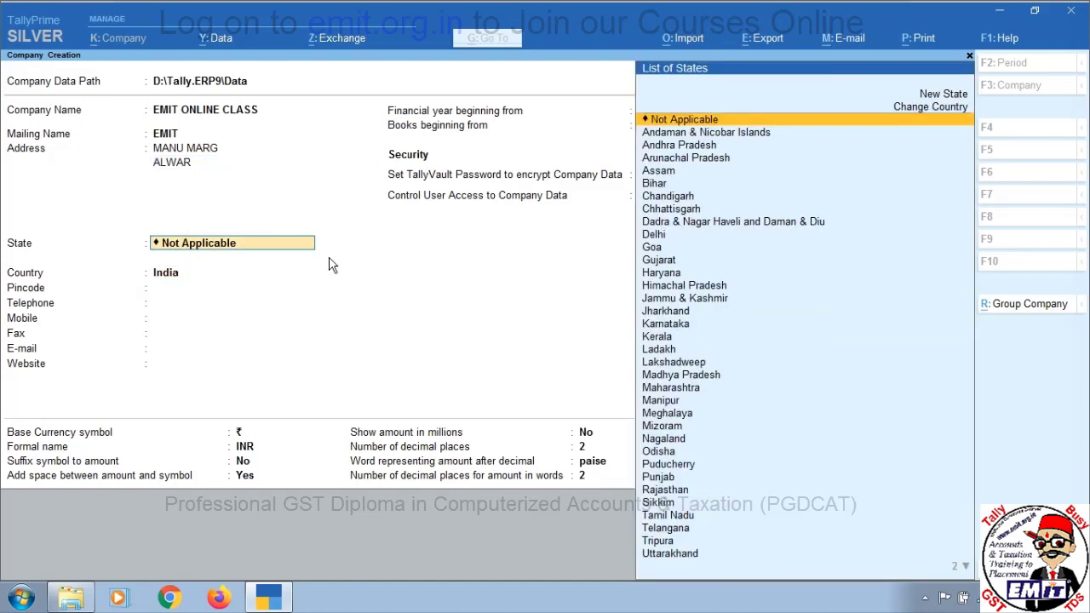
type("RAJ")
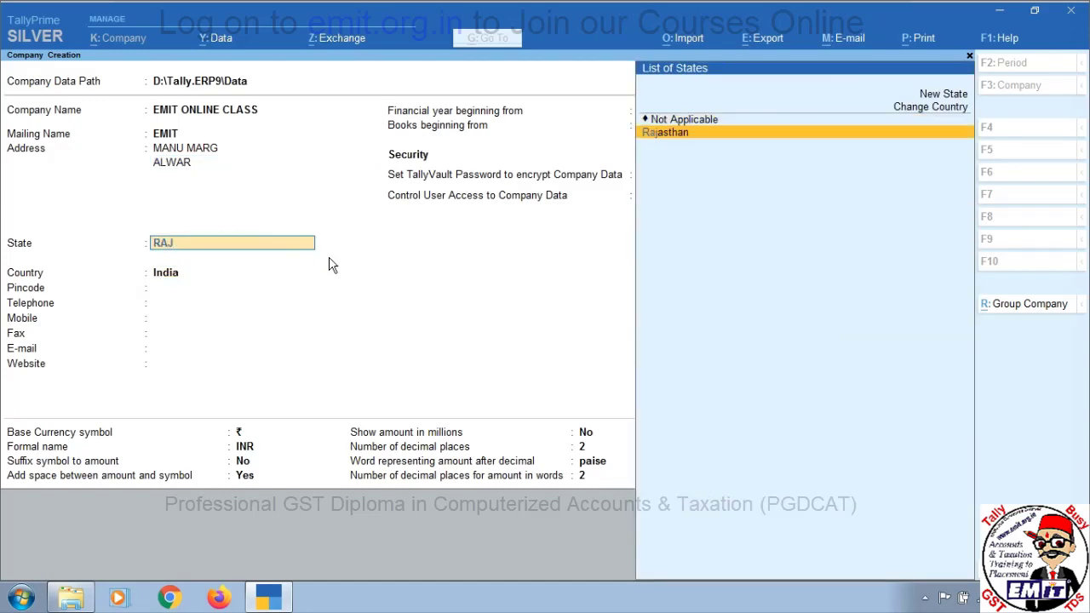
key("Return")
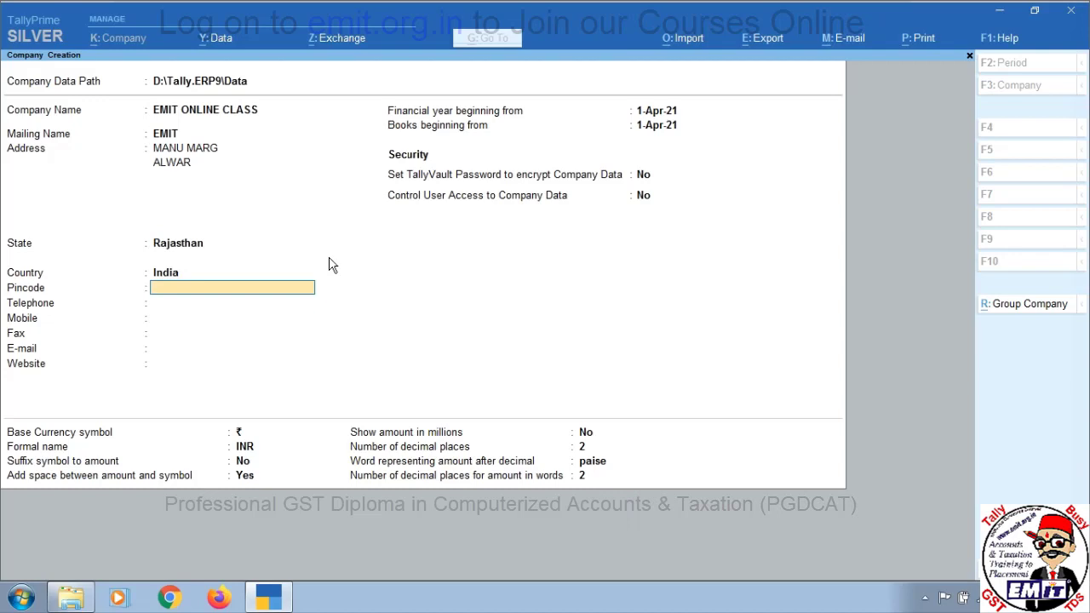
type("301001")
key("Return")
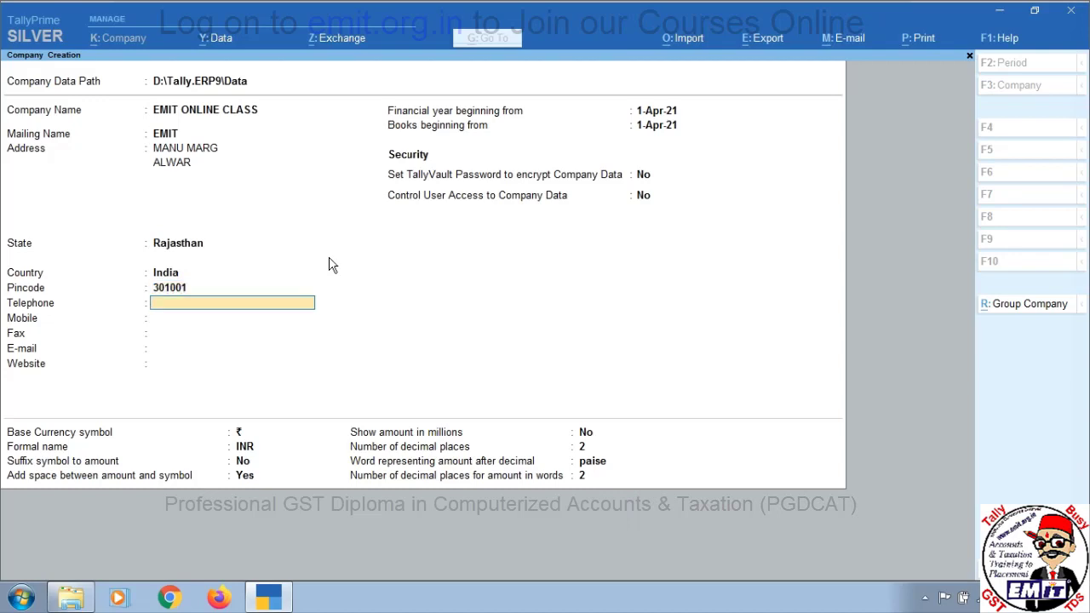
Fill in the telephone, mobile, fax and e-mail fields, and set website EMIT.ORG.IN
key("Return")
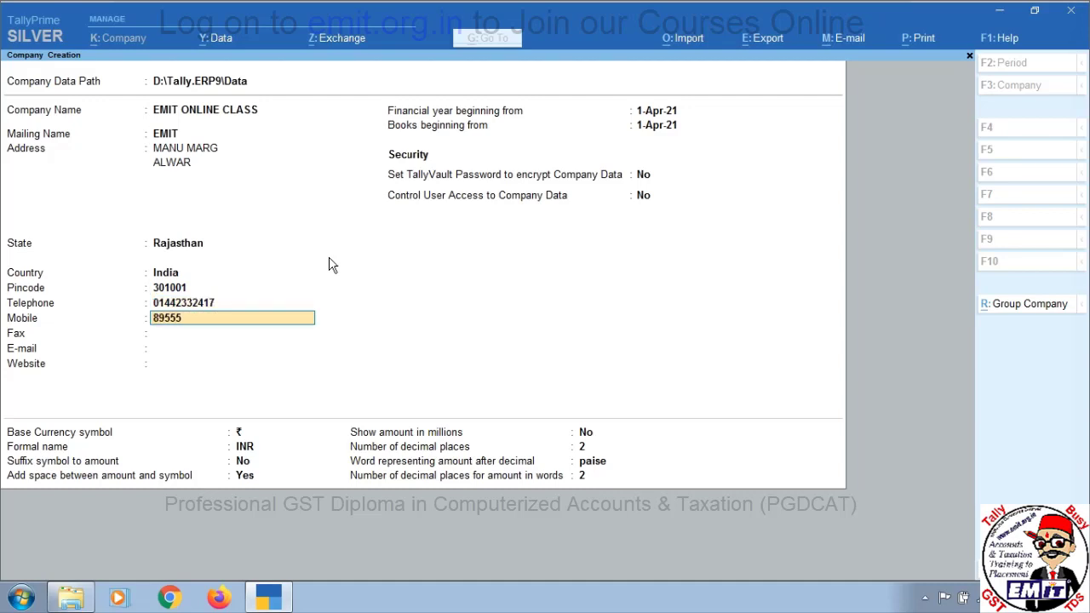
key("Return")
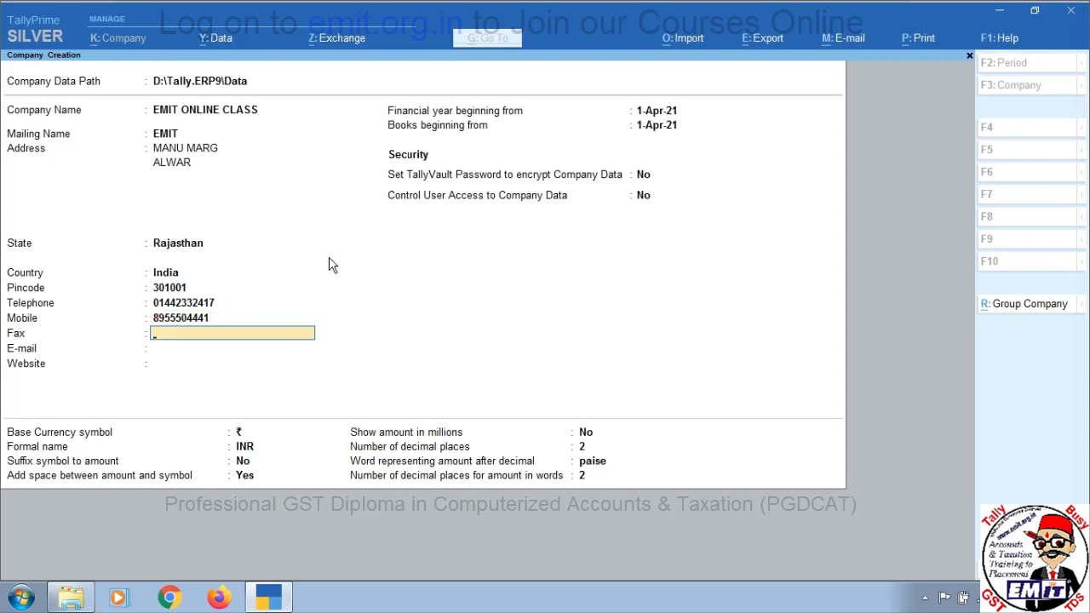
key("Return")
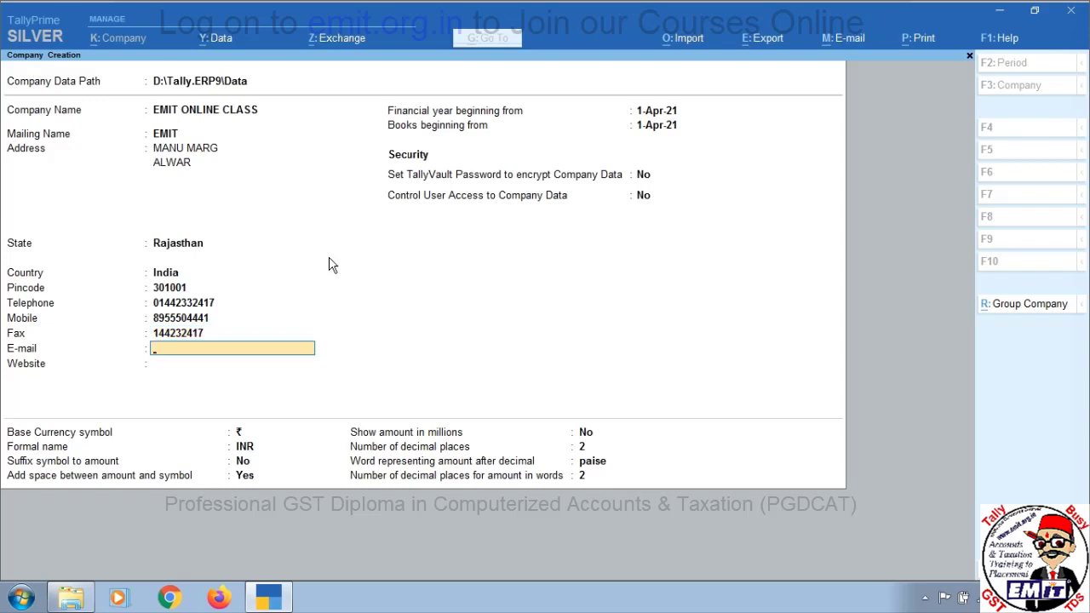
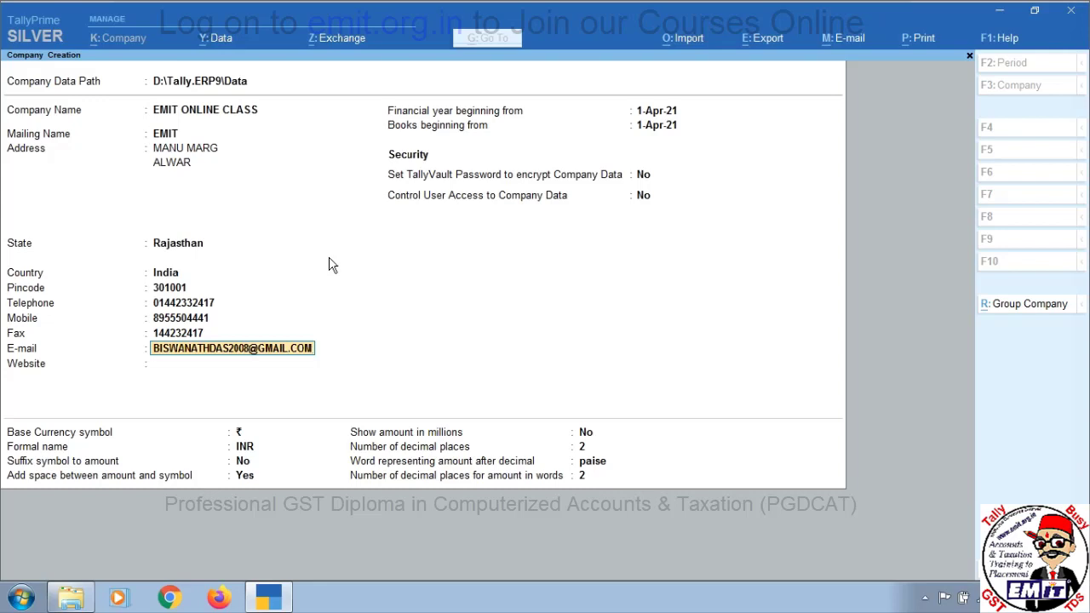
key("Return")
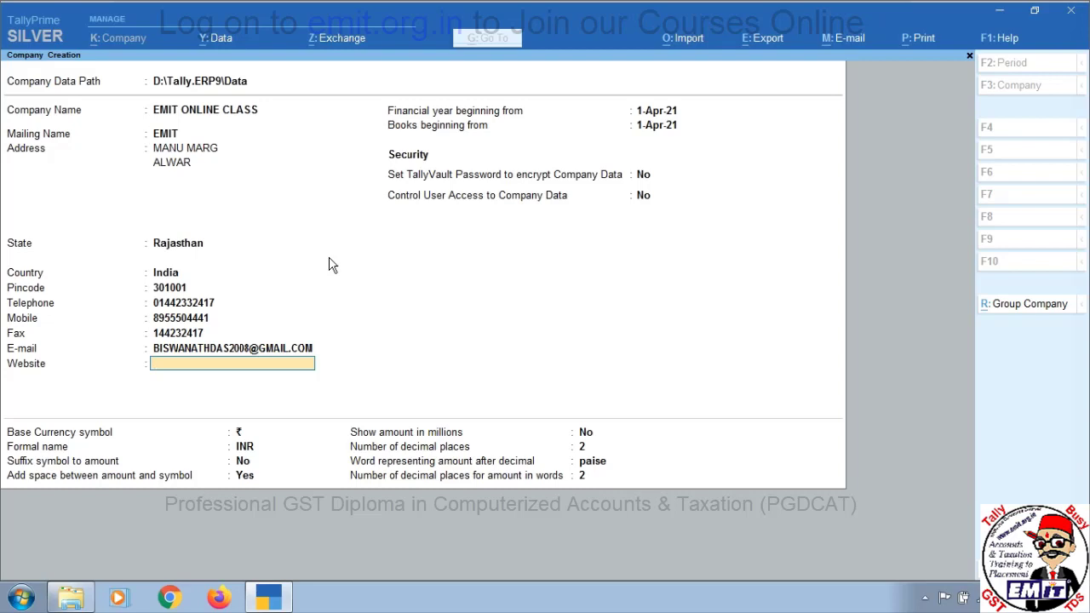
type("EMIT.ORG.IN")
key("Return")
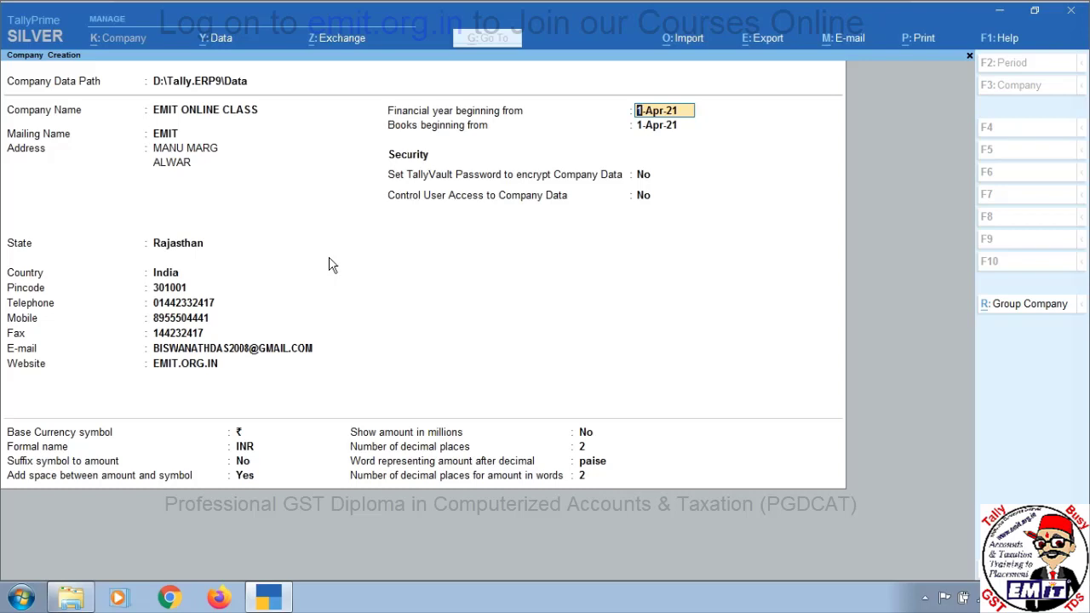
Set books beginning from to 1-Apr-21, leaving TallyVault and user access control at No
key("Return")
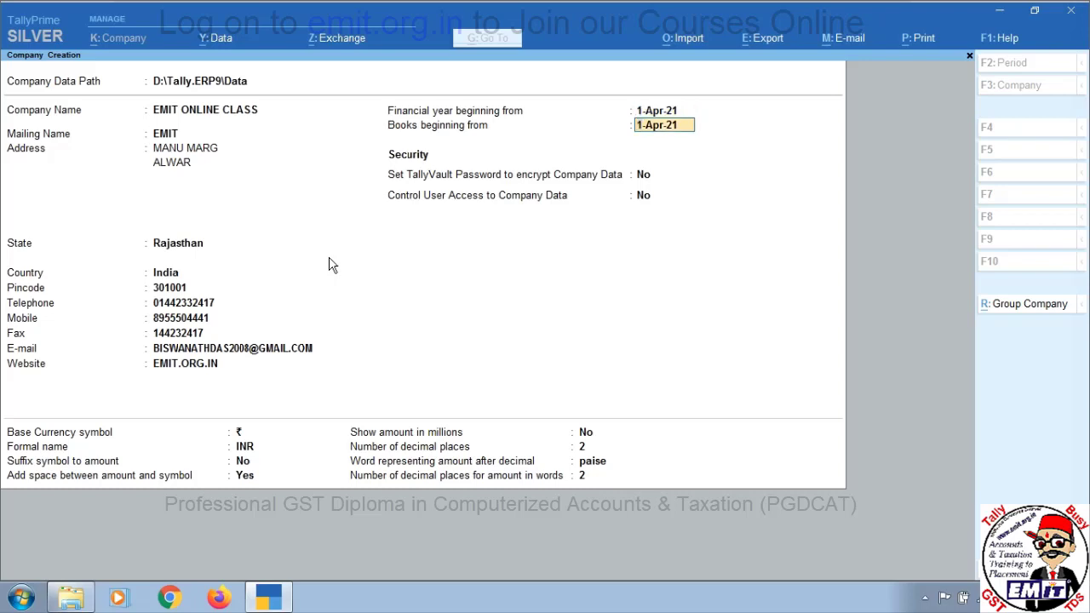
key("Up")
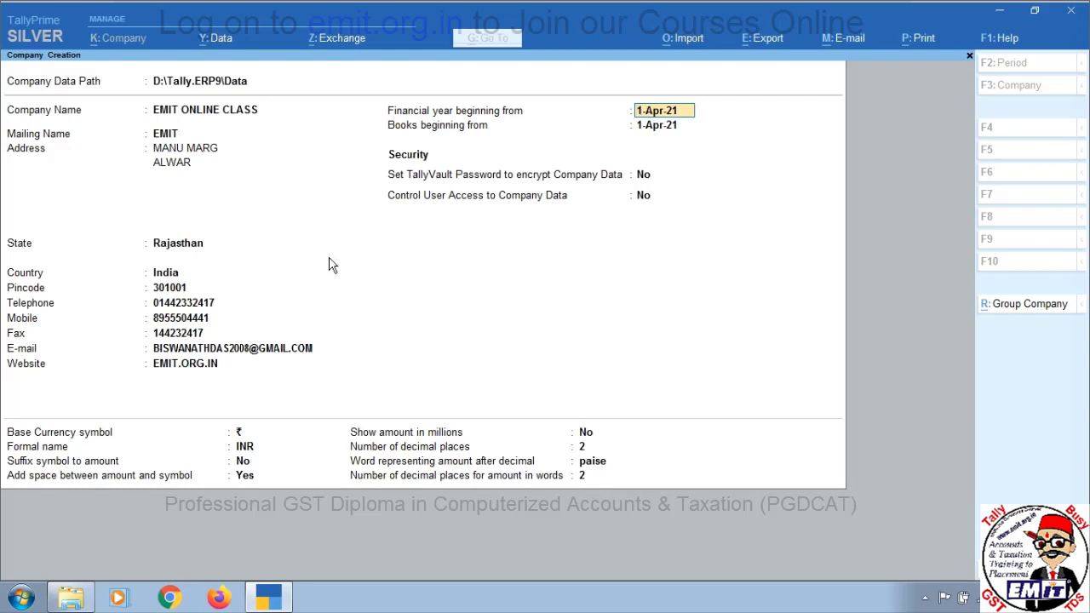
key("Return")
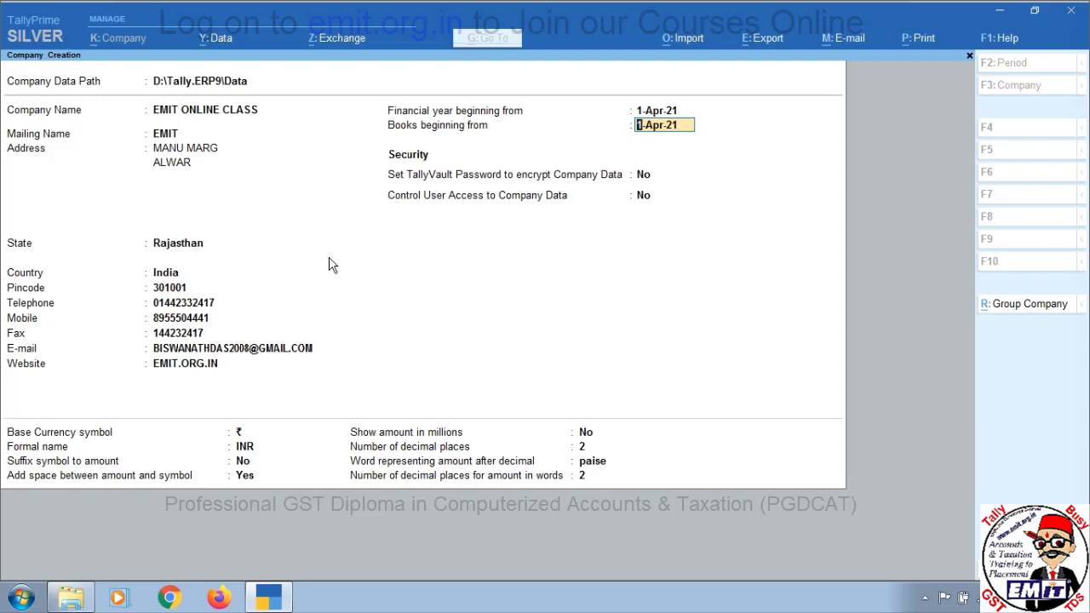
key("Up")
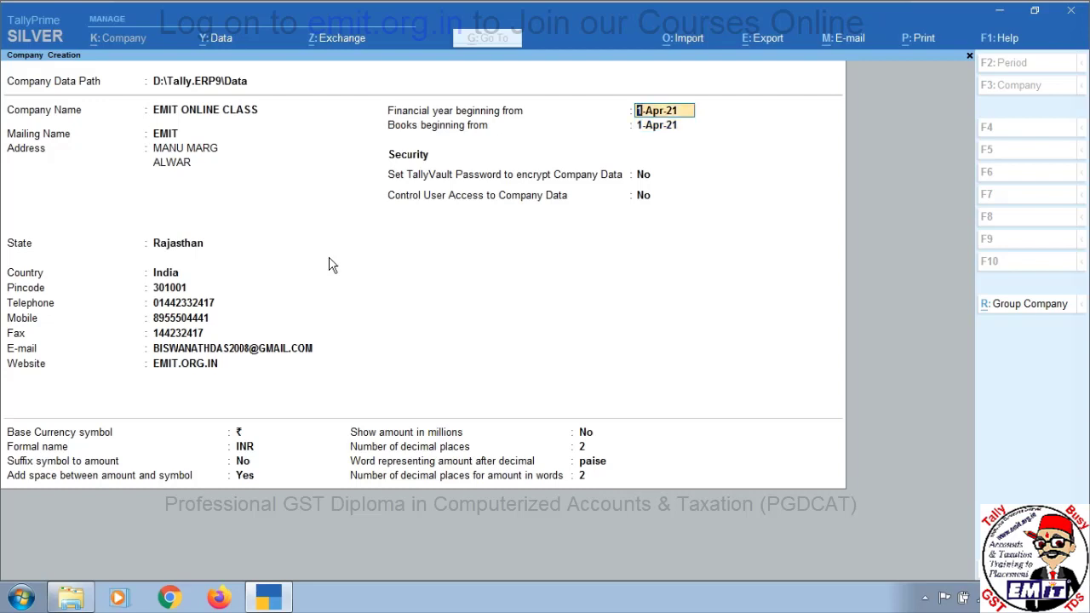
key("Return")
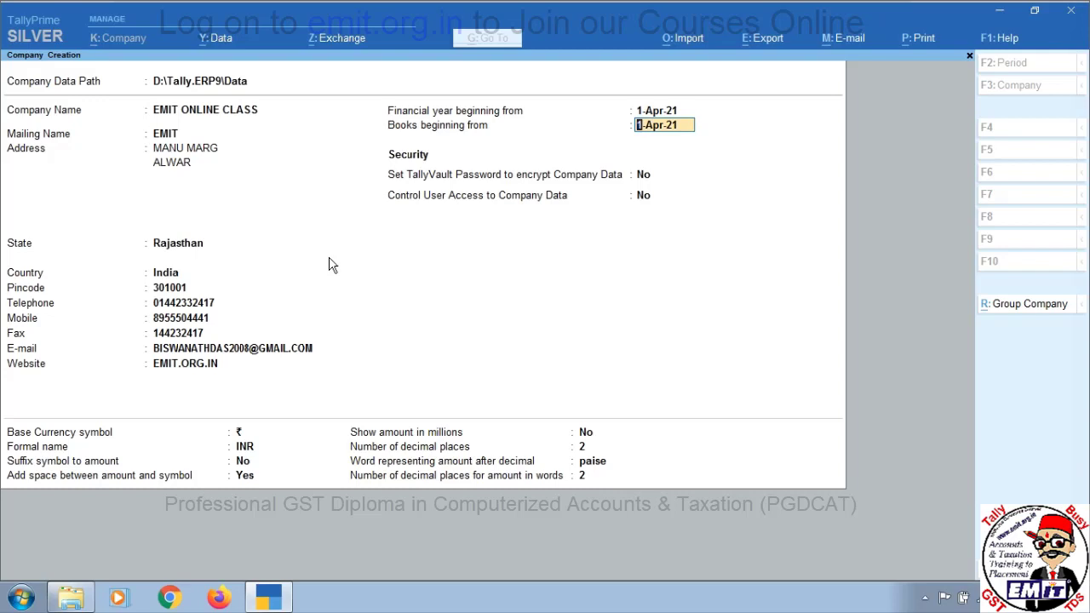
type("22-Apr-20")
type("1-Apr-20")
type("1-4-21")
key("Return")
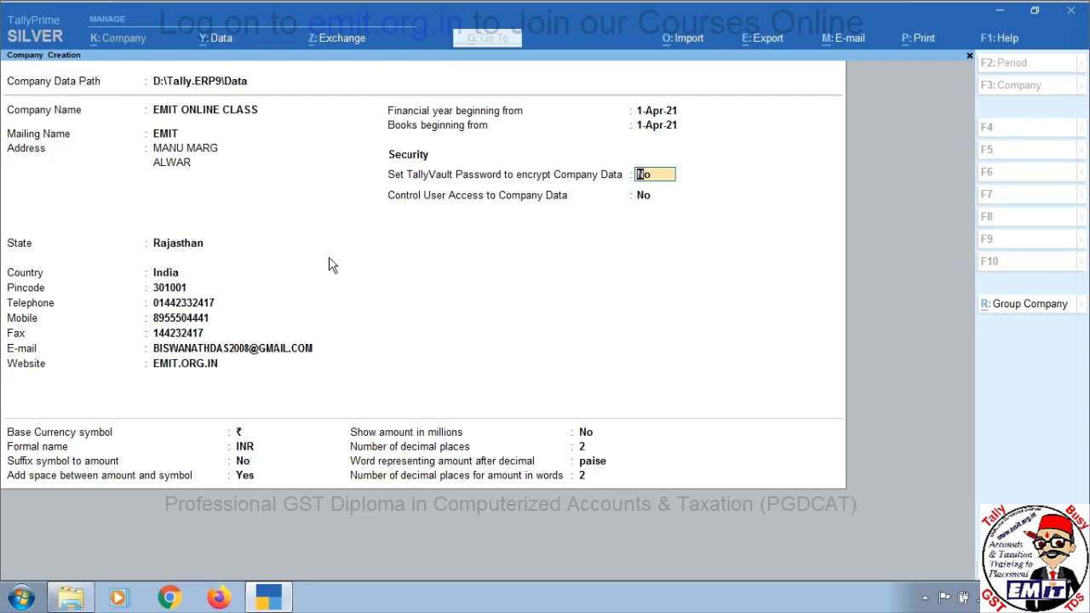
key("Return")
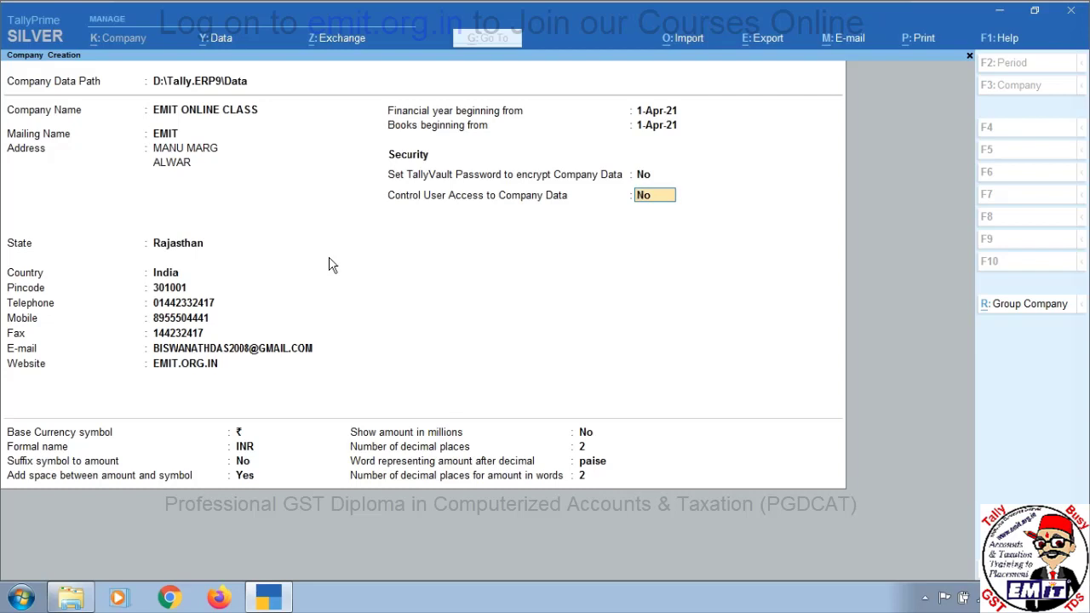
key("Return")
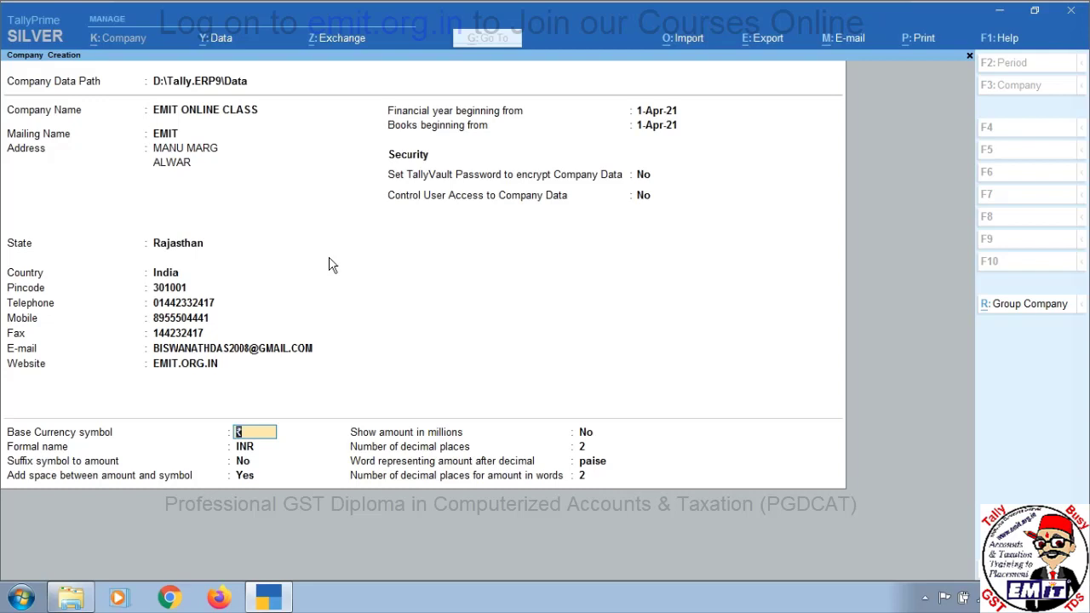
Keep ₹ INR, set suffix symbol to amount to Yes, and keep 2 decimals with paise
key("Return")
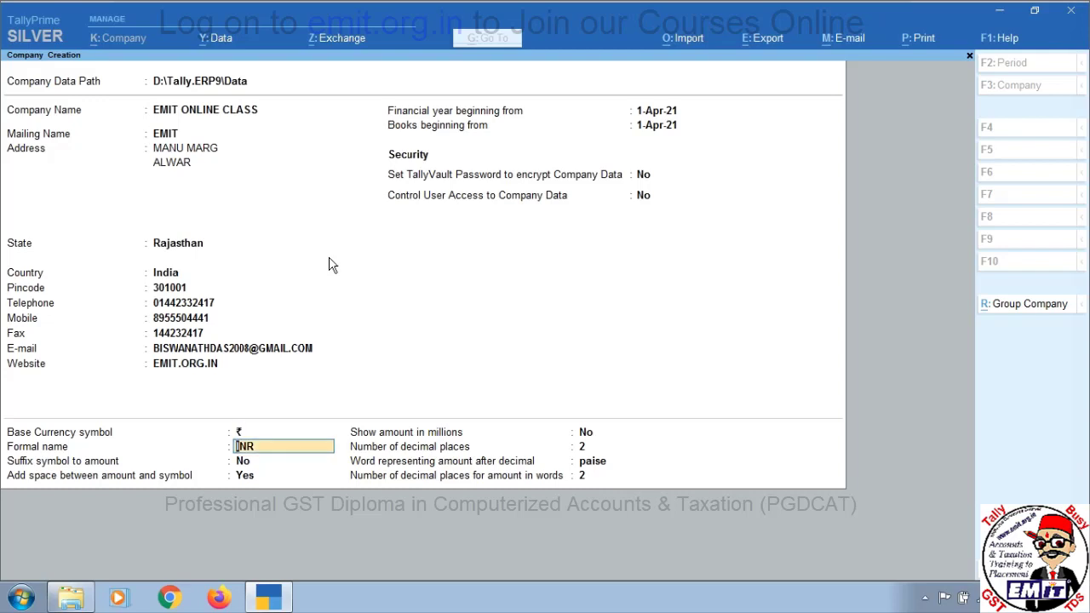
key("Return")
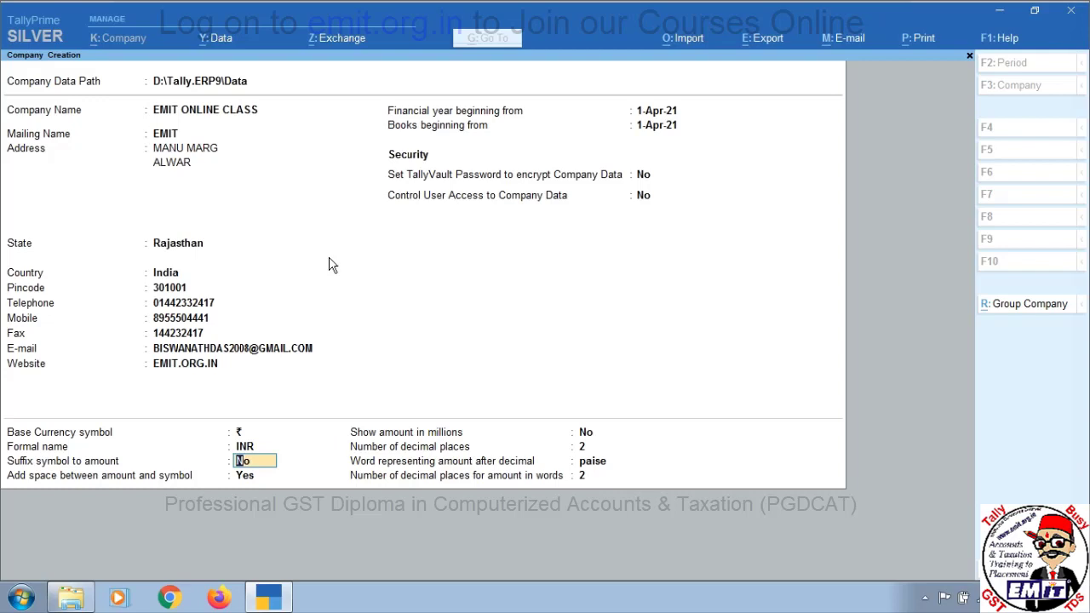
type("Y")
key("Return")
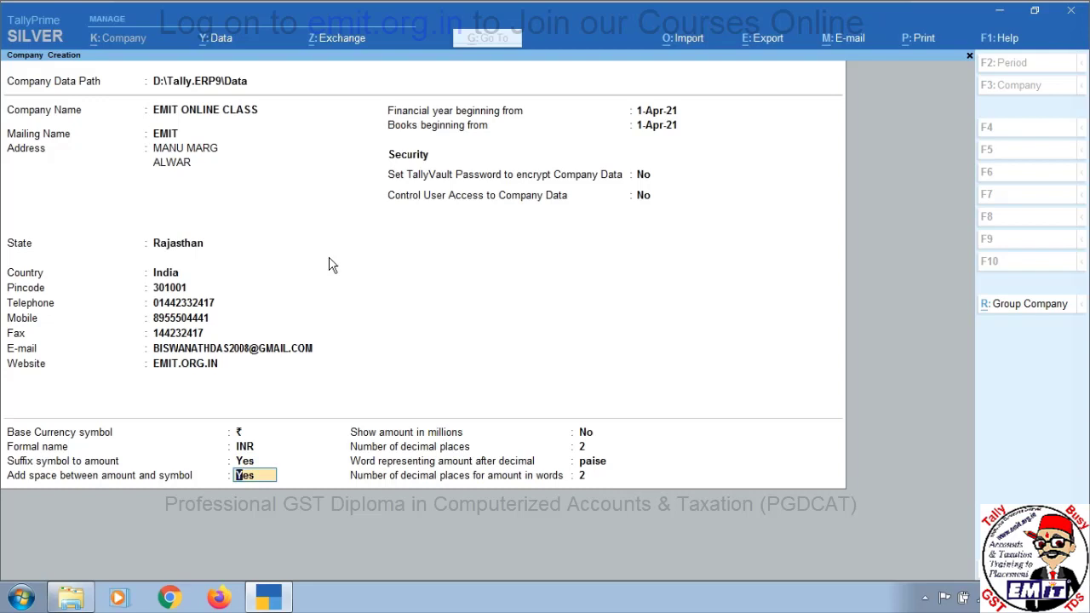
key("Return")
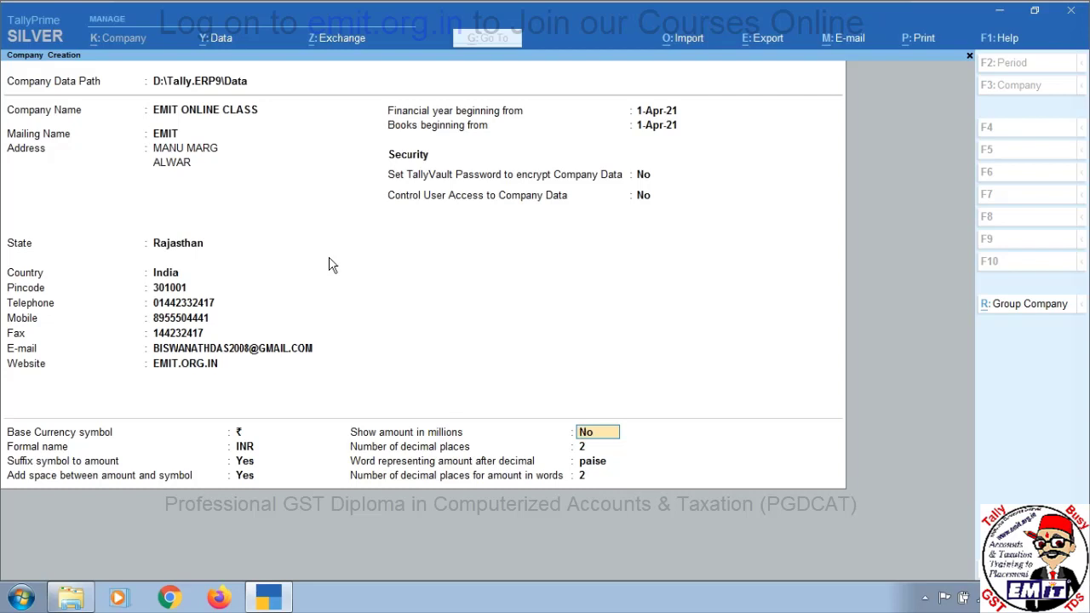
key("Return")
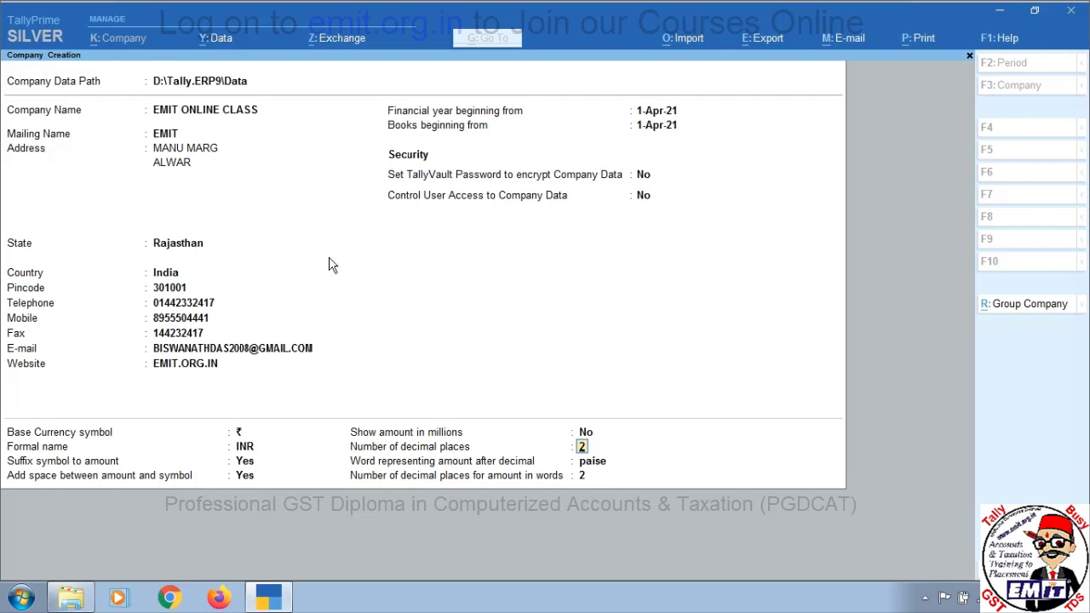
key("Return")
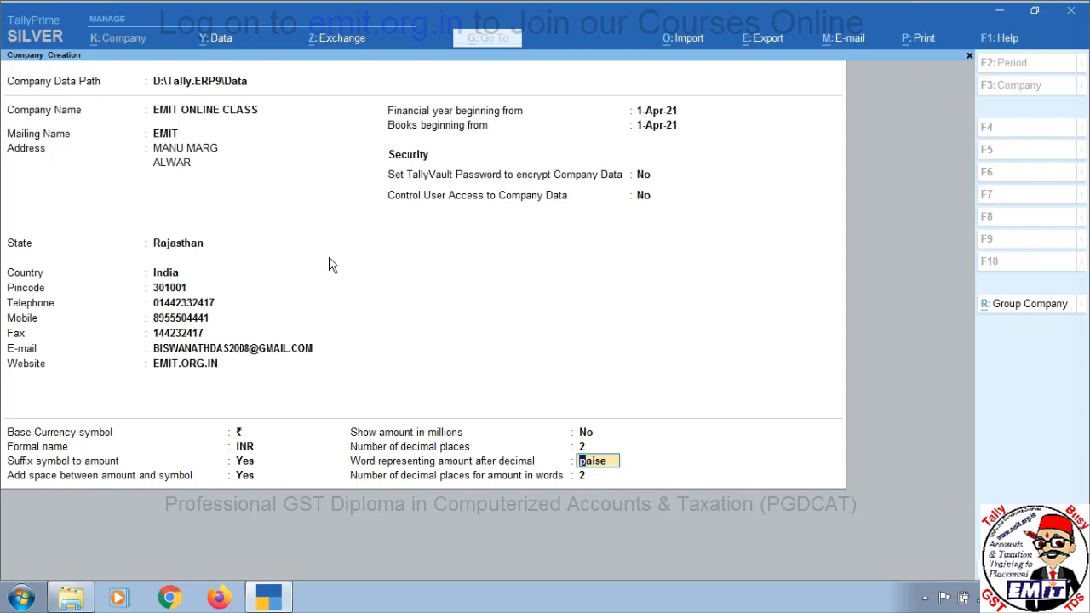
key("Return")
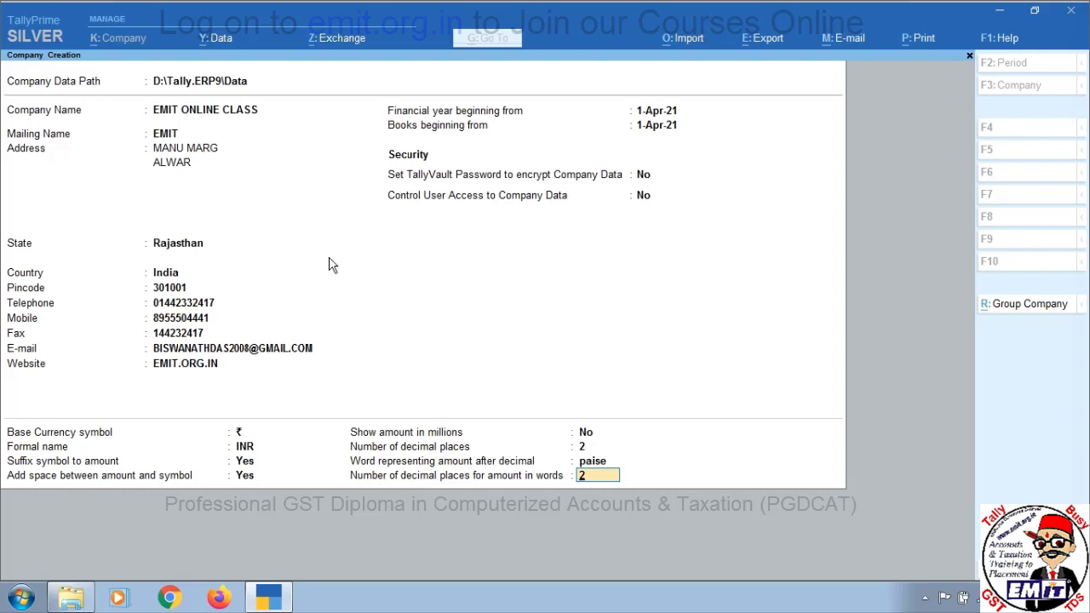
key("Return")
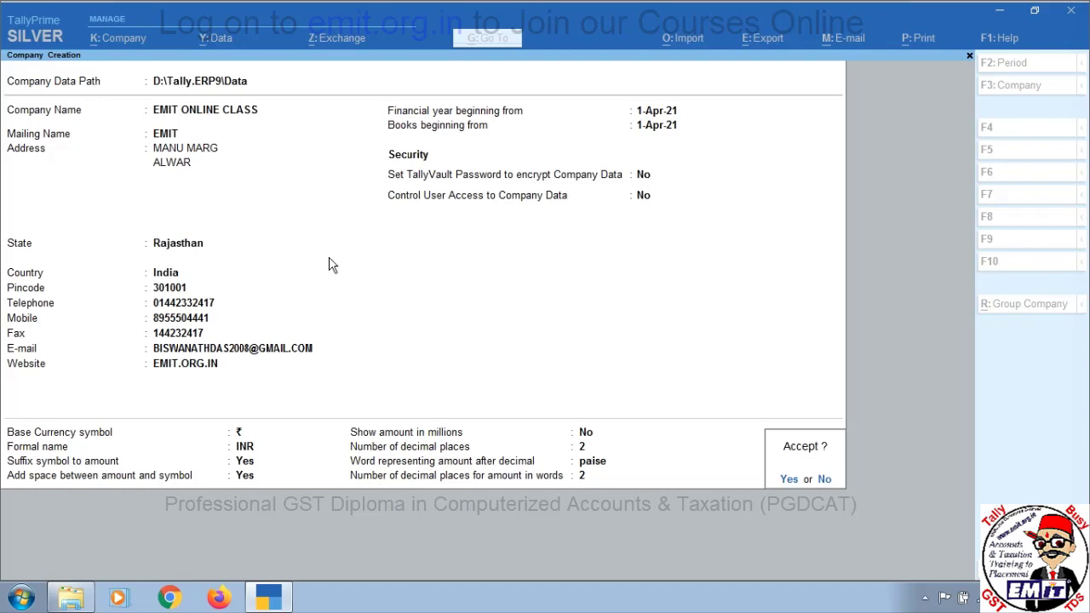
Accept the completed form to create EMIT ONLINE CLASS
key("Return")
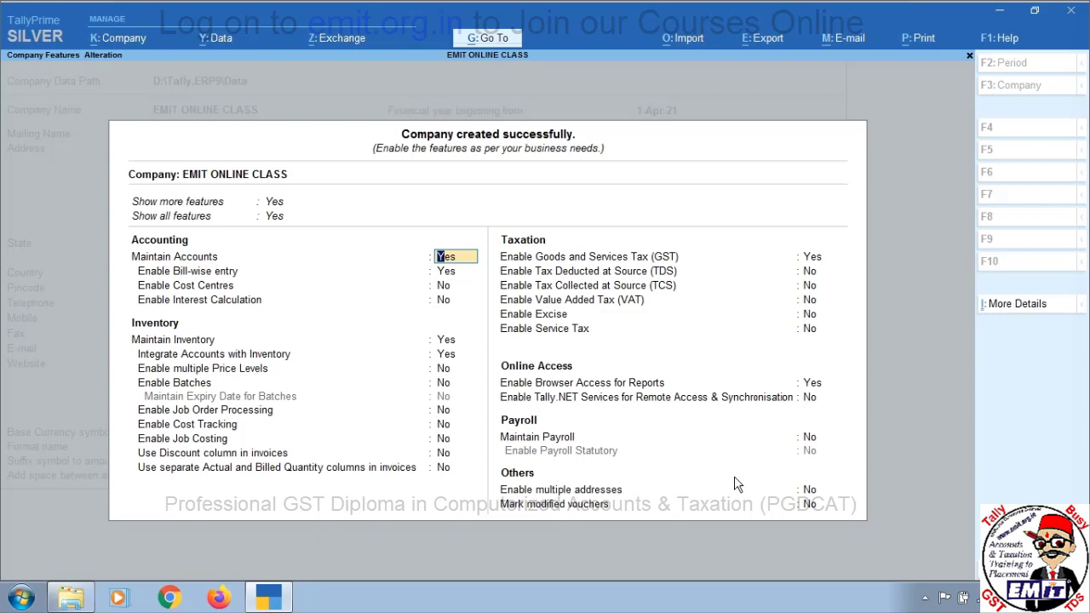
Set Enable GST to No and accept the Company Features for EMIT ONLINE CLASS
key("Down")
key("Down")
key("Down")
key("Down")
key("Down")
key("Down")
key("Down")
key("Down")
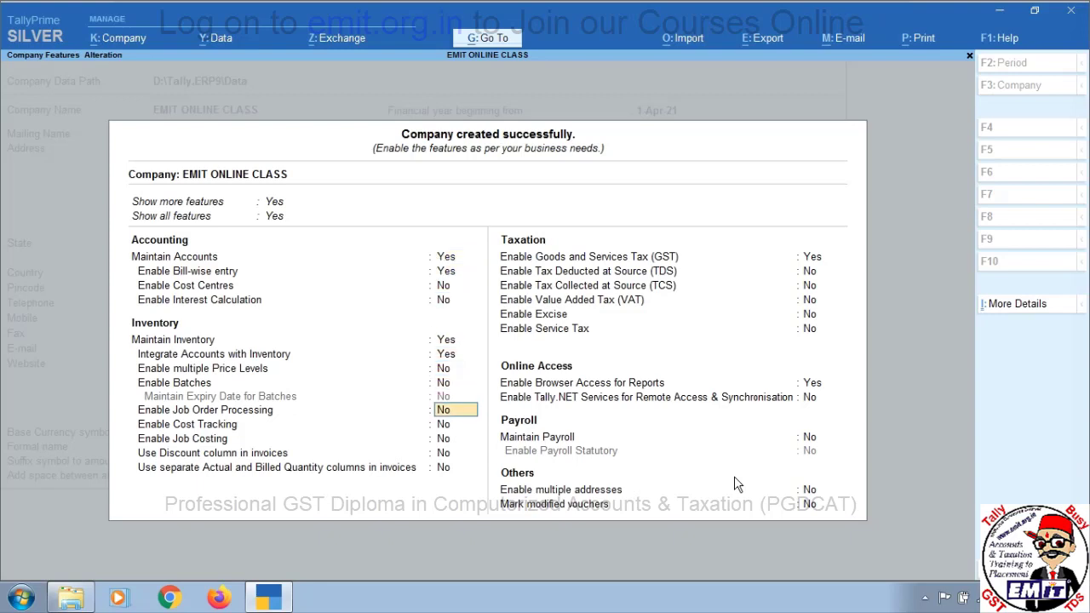
key("Down")
key("Down")
key("Down")
key("Down")
key("Down")
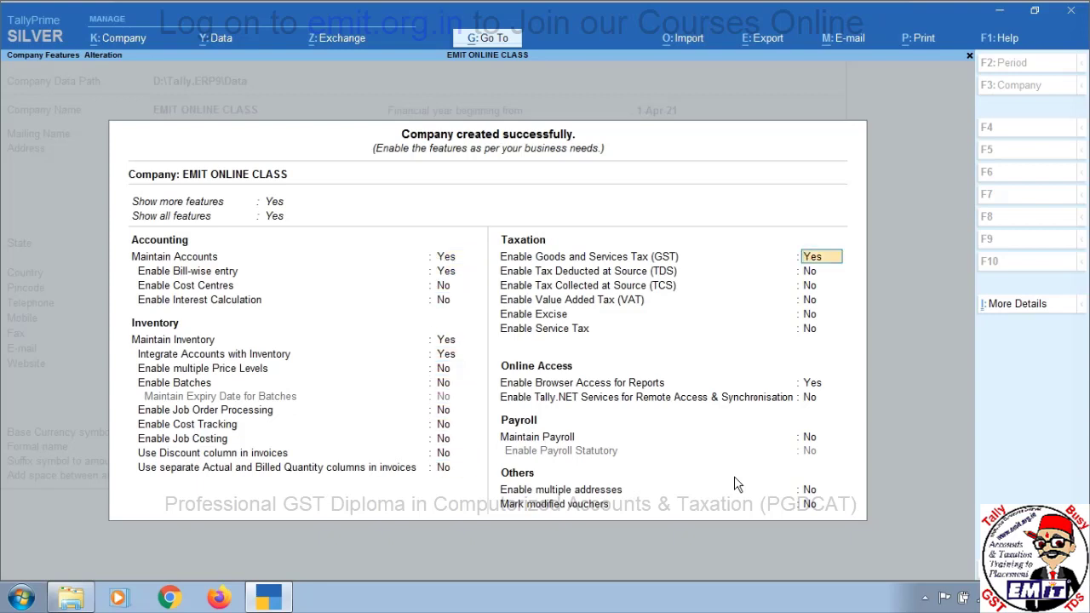
key("n")
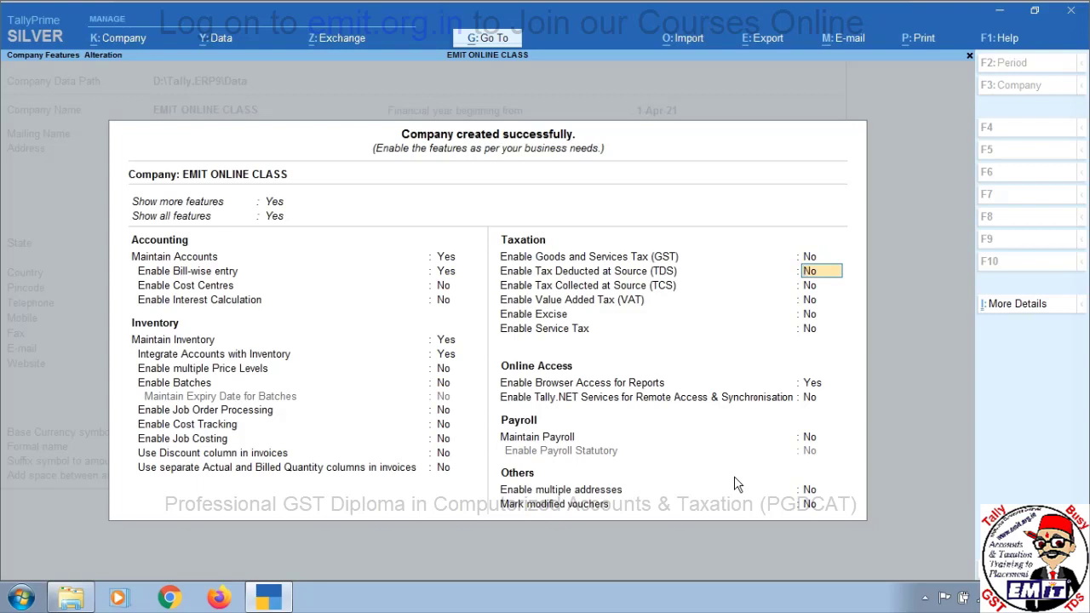
key("ctrl")
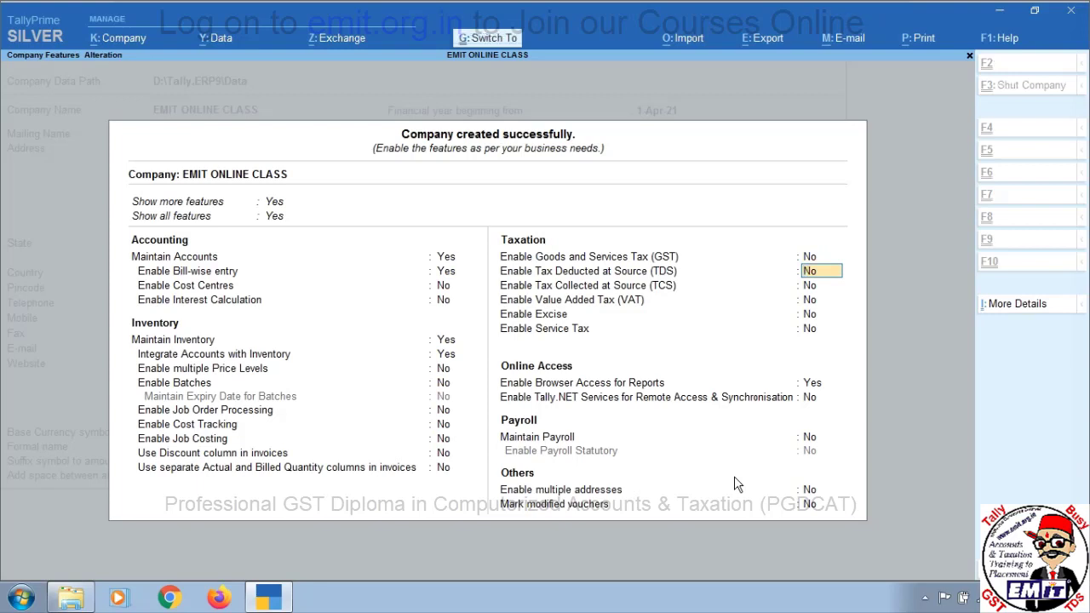
key("ctrl+a")
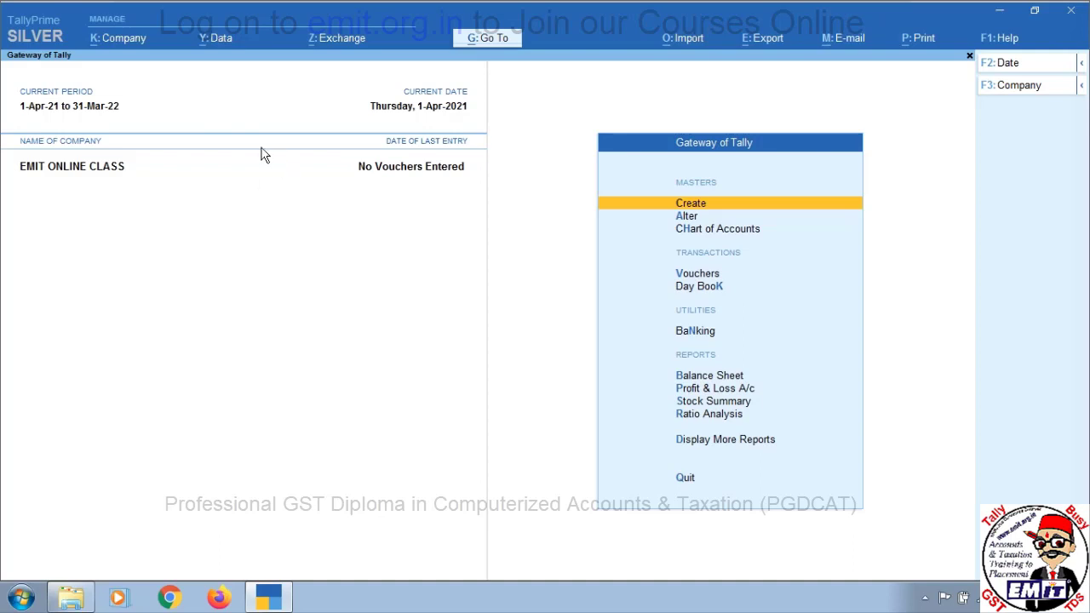
Alter EMIT ONLINE CLASS, finish the third address line with RAJ-301001, and accept the alteration
left_click(130, 39)
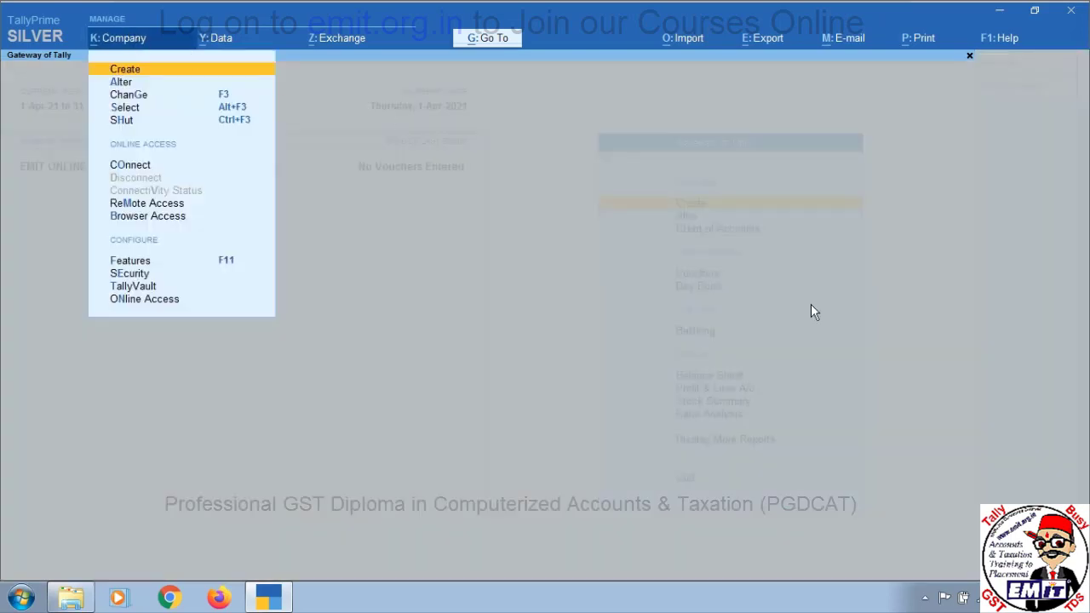
key("Down")
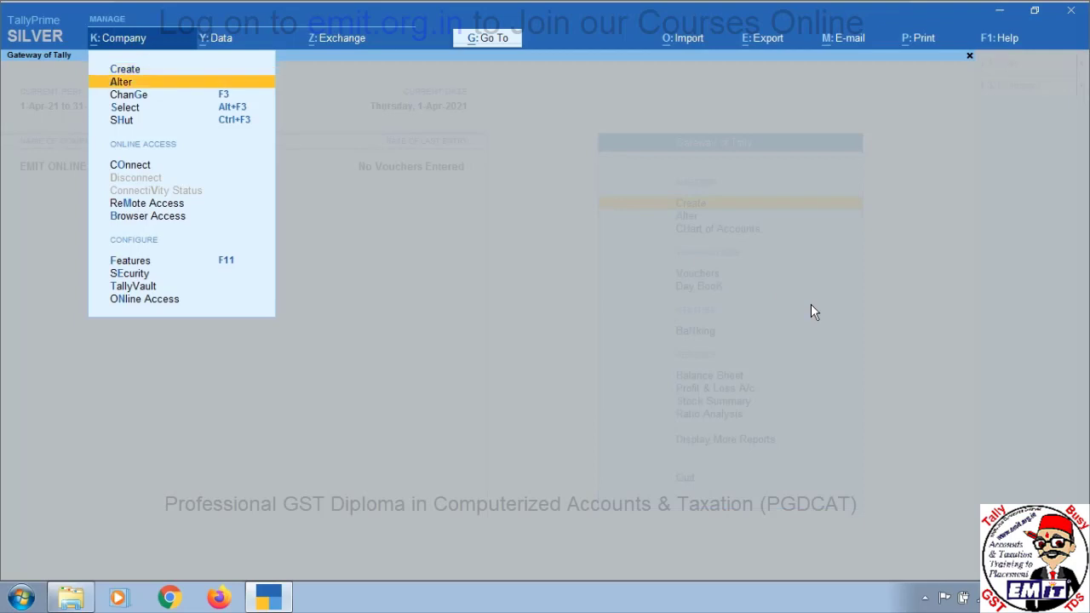
key("Return")
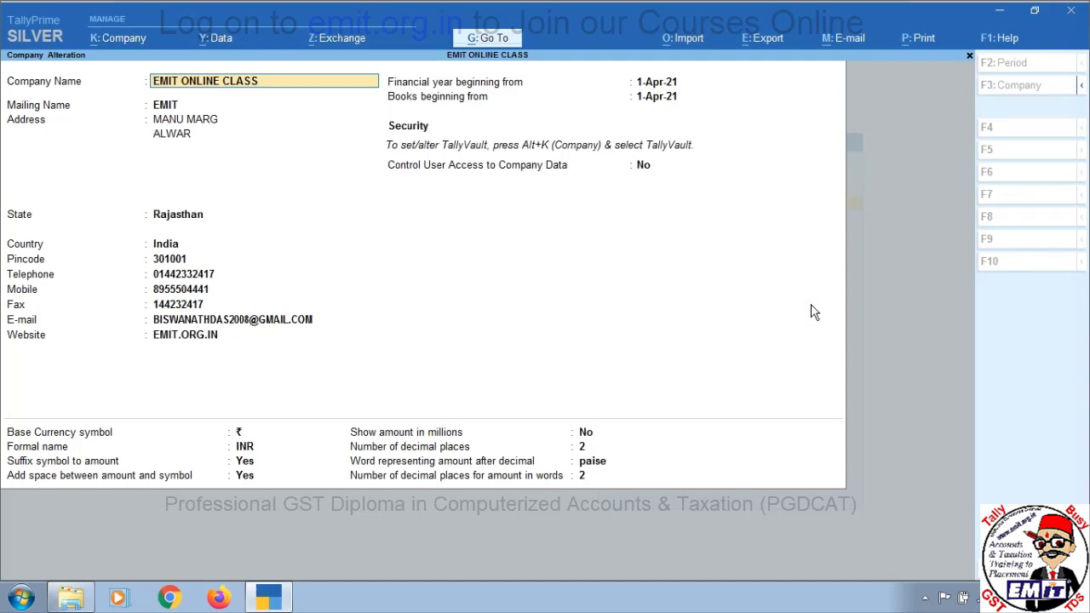
key("Return")
key("Return")
key("Return")
key("Return")
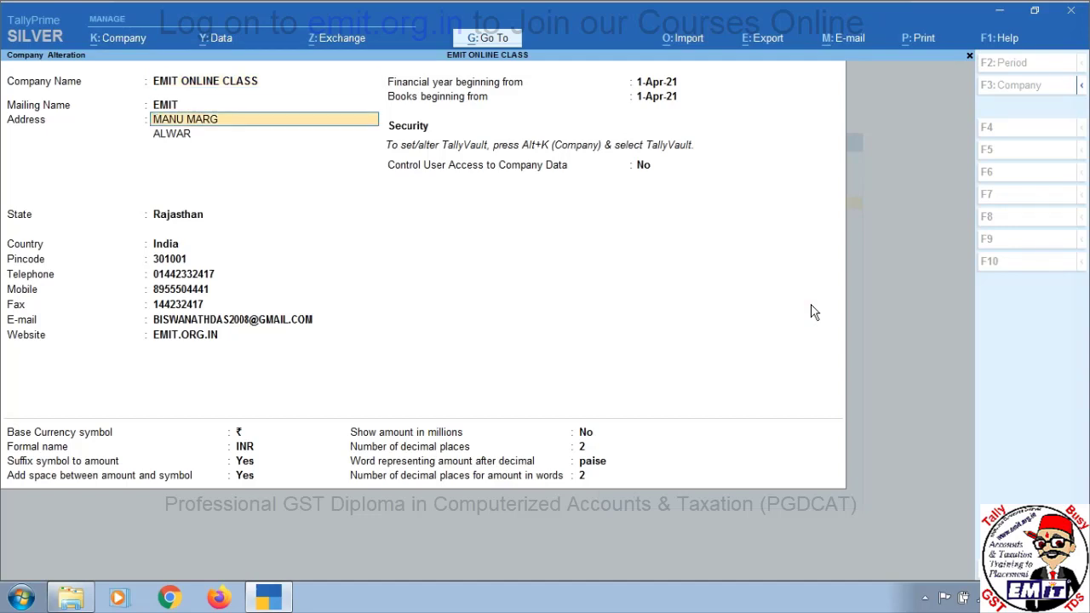
type("RA")
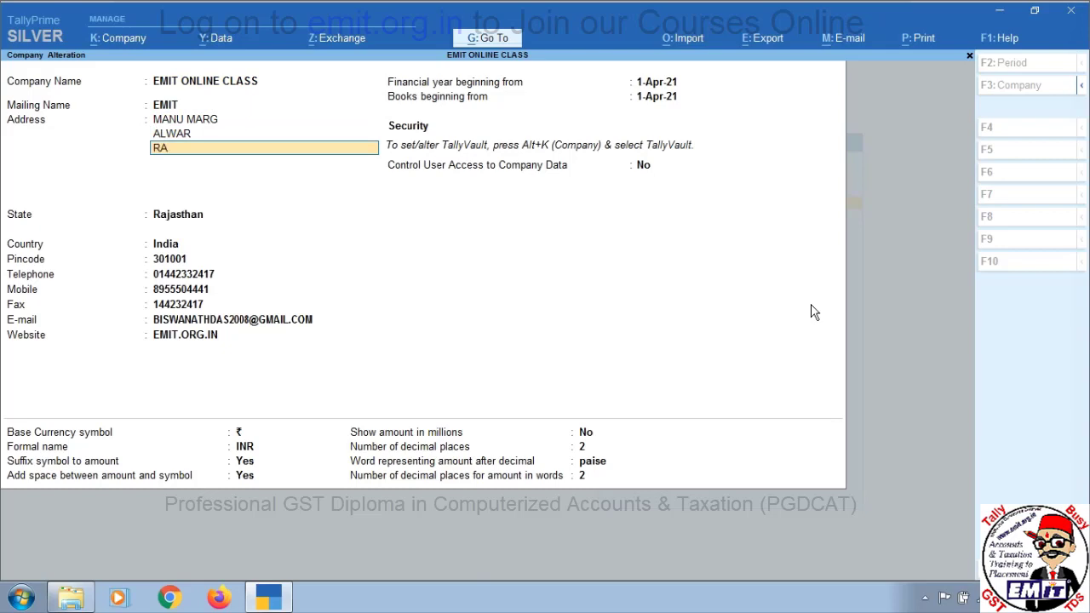
type("J-301001")
key("Return")
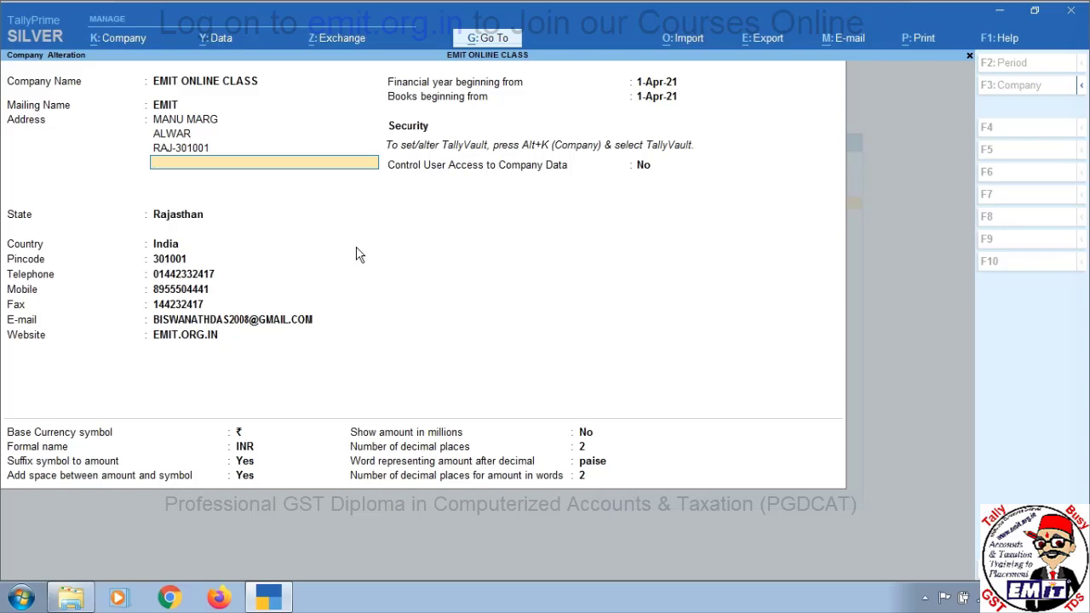
key("ctrl")
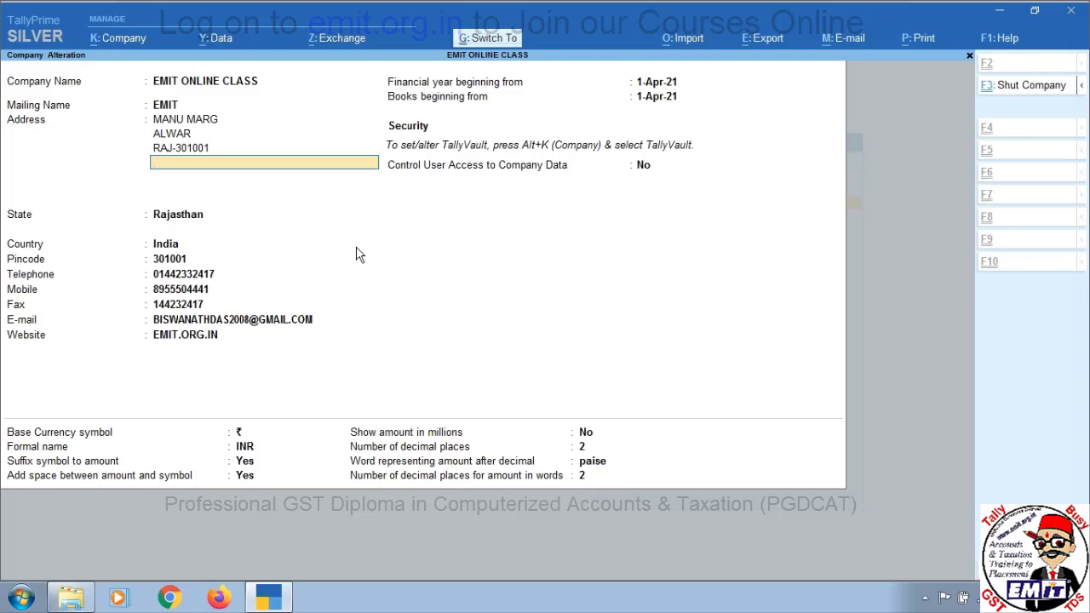
key("ctrl+a")
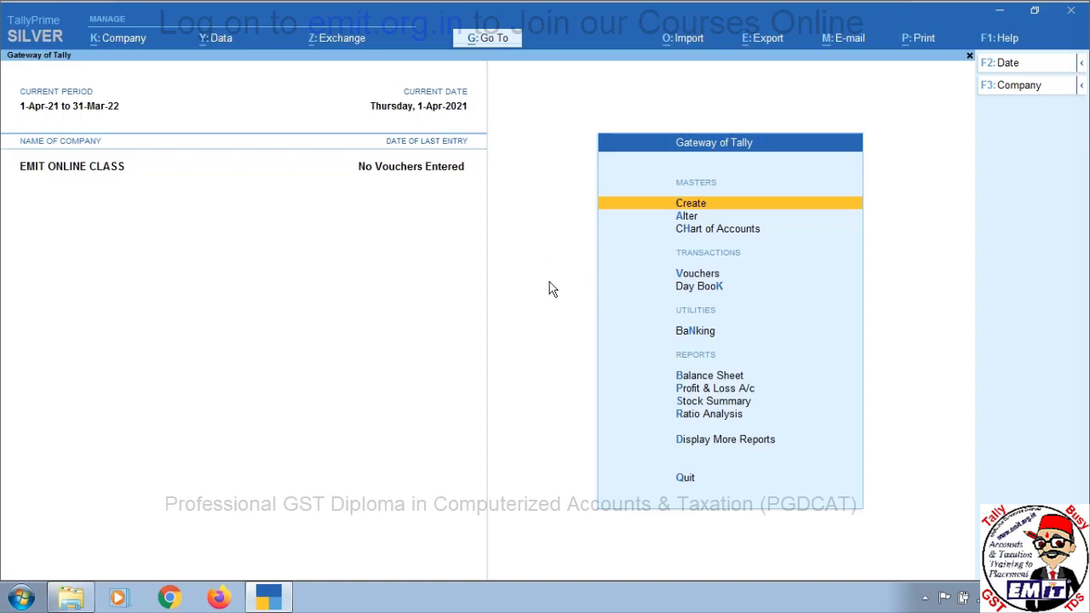
Shut EMIT ONLINE CLASS through the Company menu's Shut option
left_click(119, 40)
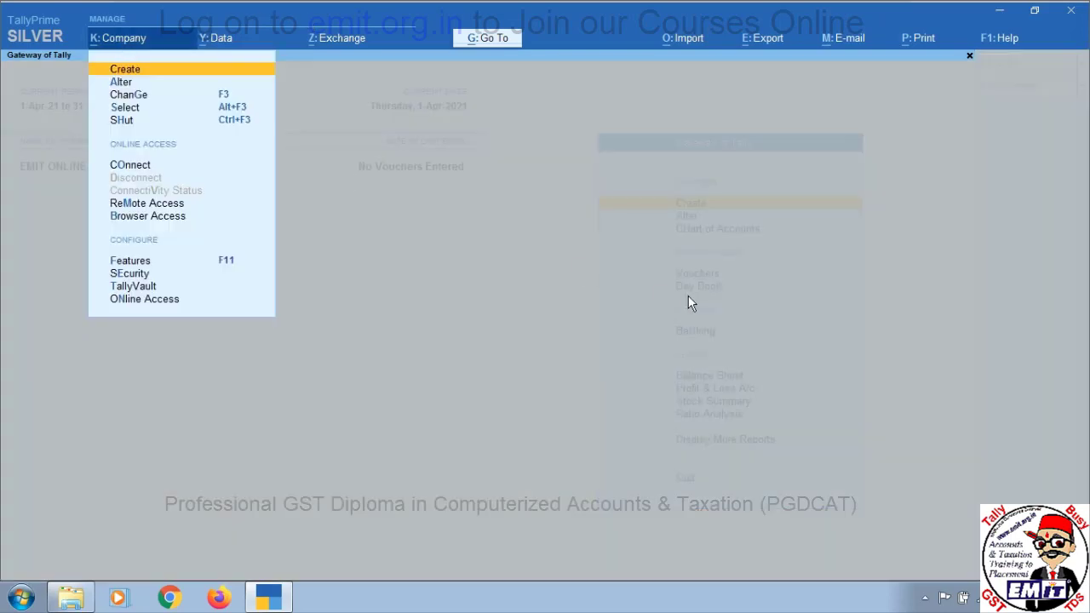
key("Down")
key("Down")
key("Down")
key("Down")
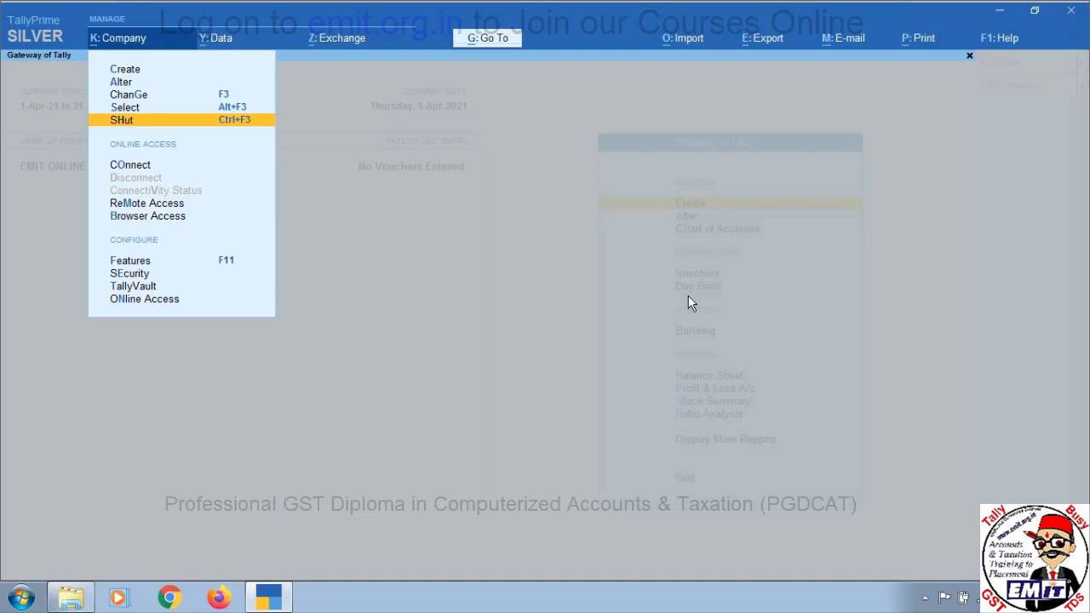
key("Return")
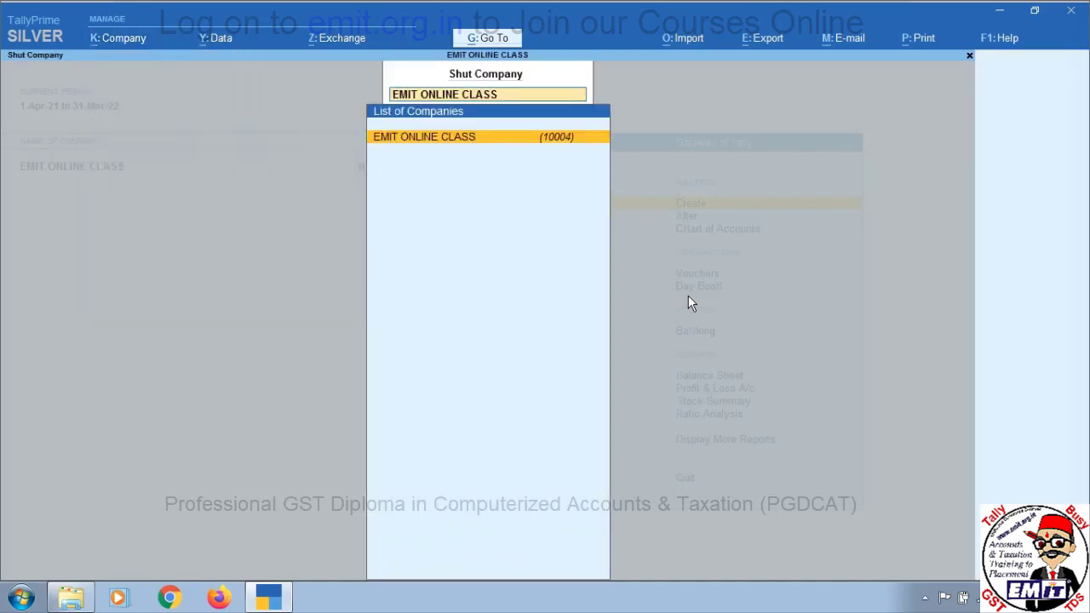
key("Return")
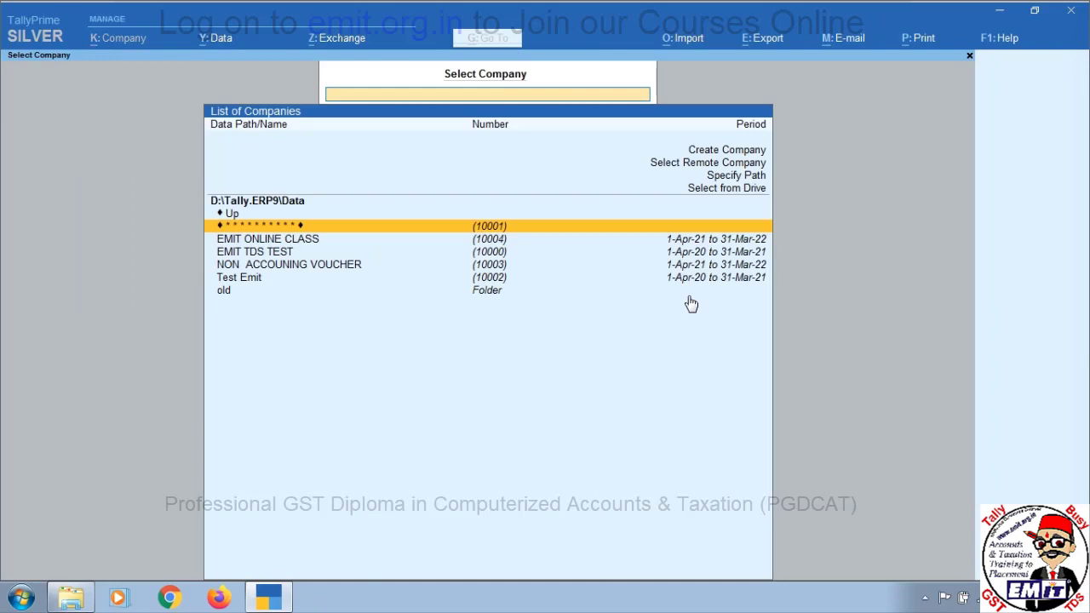
Check the D:\Tally.ERP9\Data path and EMIT ONLINE CLASS entry, then bring up the Windows Start menu
key("Up")
key("Up")
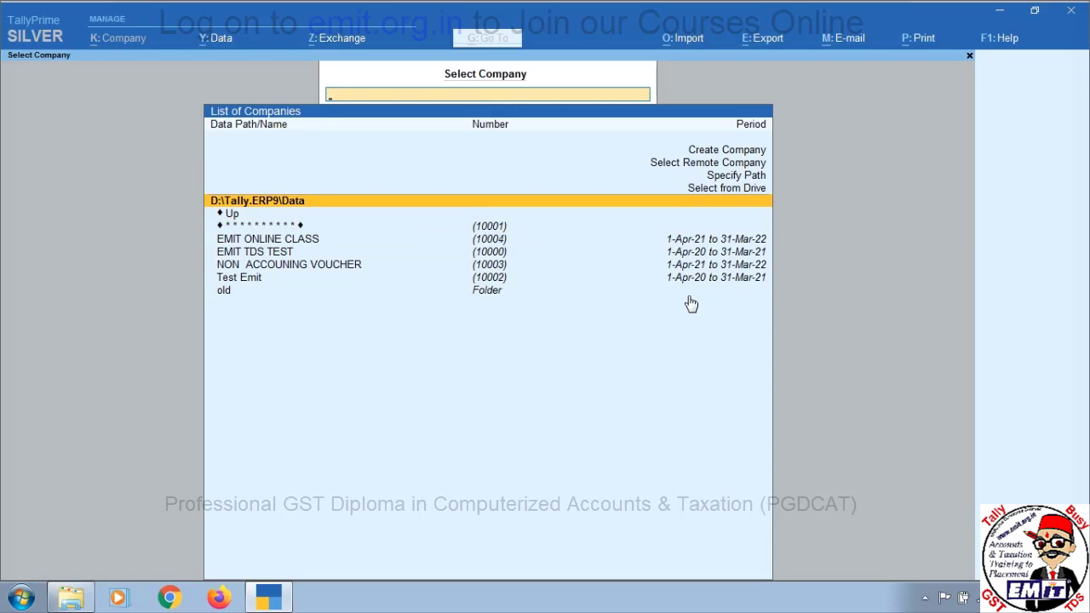
key("Down")
key("Down")
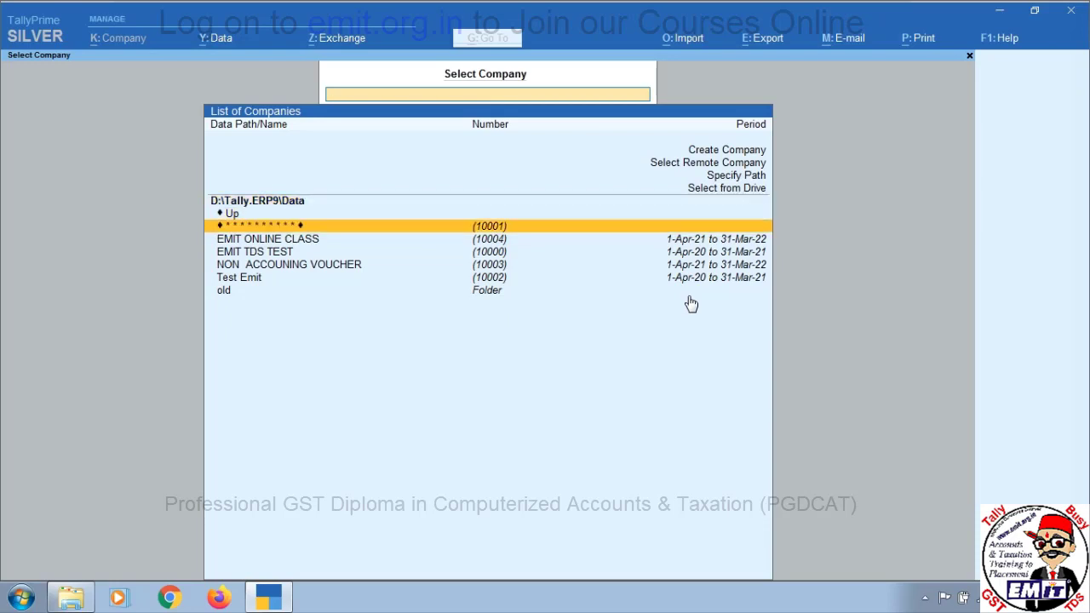
key("Down")
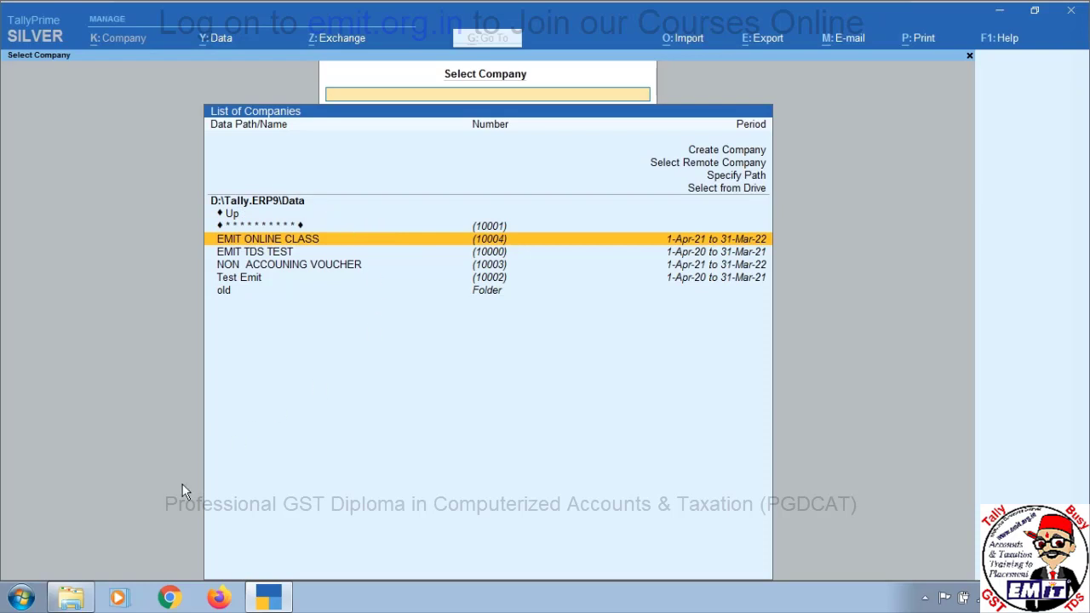
left_click(21, 600)
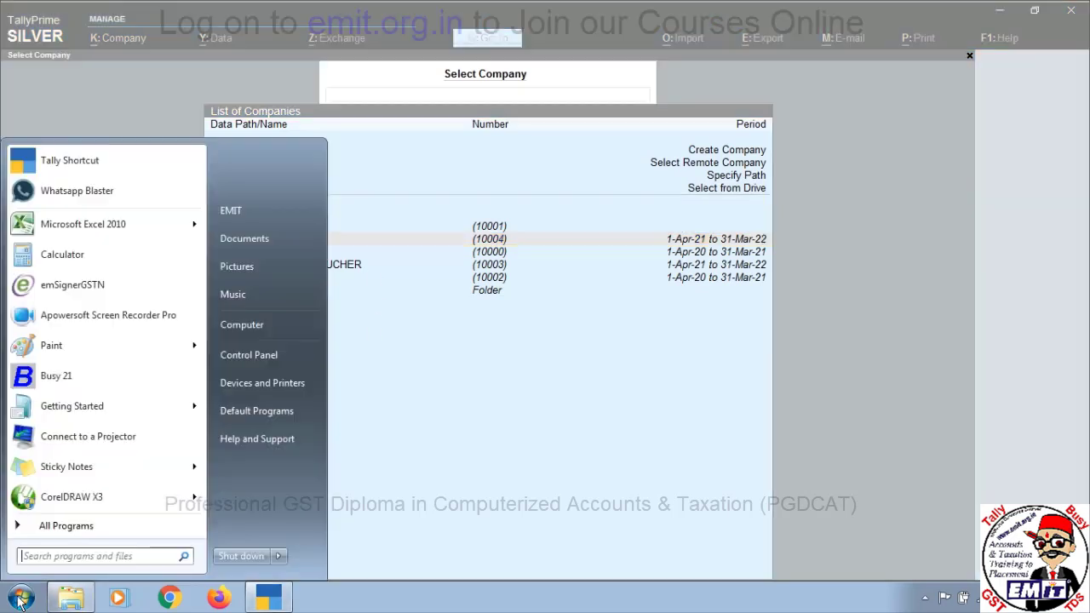
Browse in maximized Explorer from Computer to D:\Tally.ERP9\Data to view company folders 10000–10004
left_click(288, 325)
double_click(444, 133)
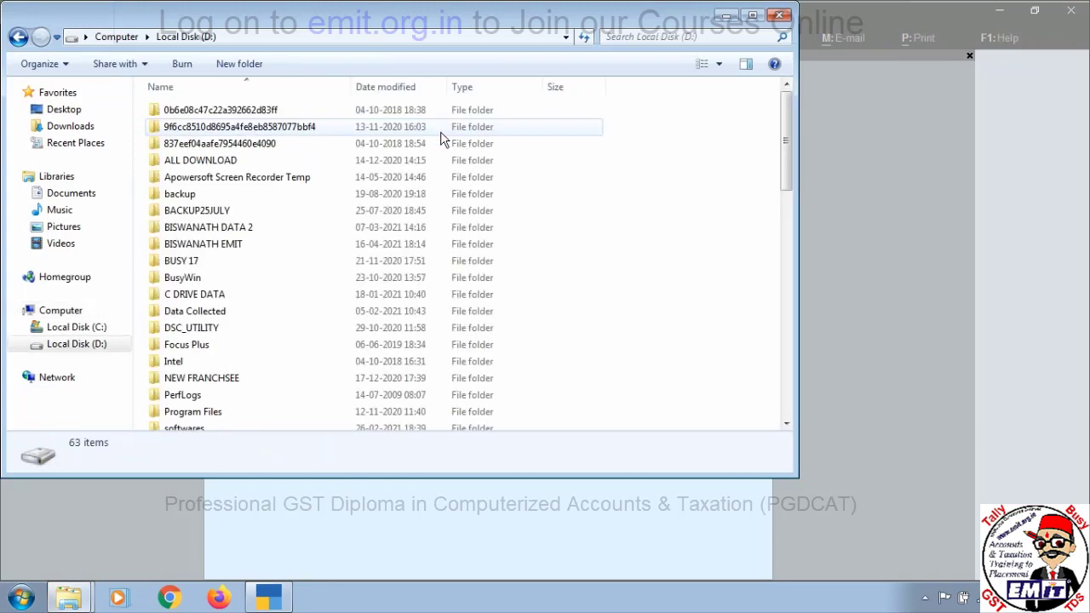
left_click(755, 17)
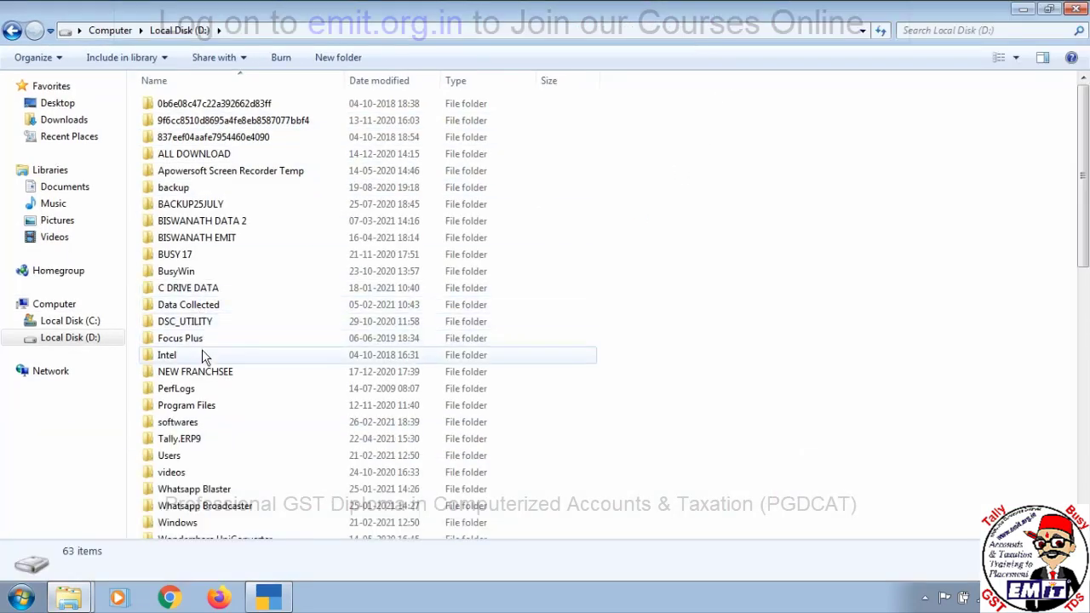
left_click(213, 356)
key("r")
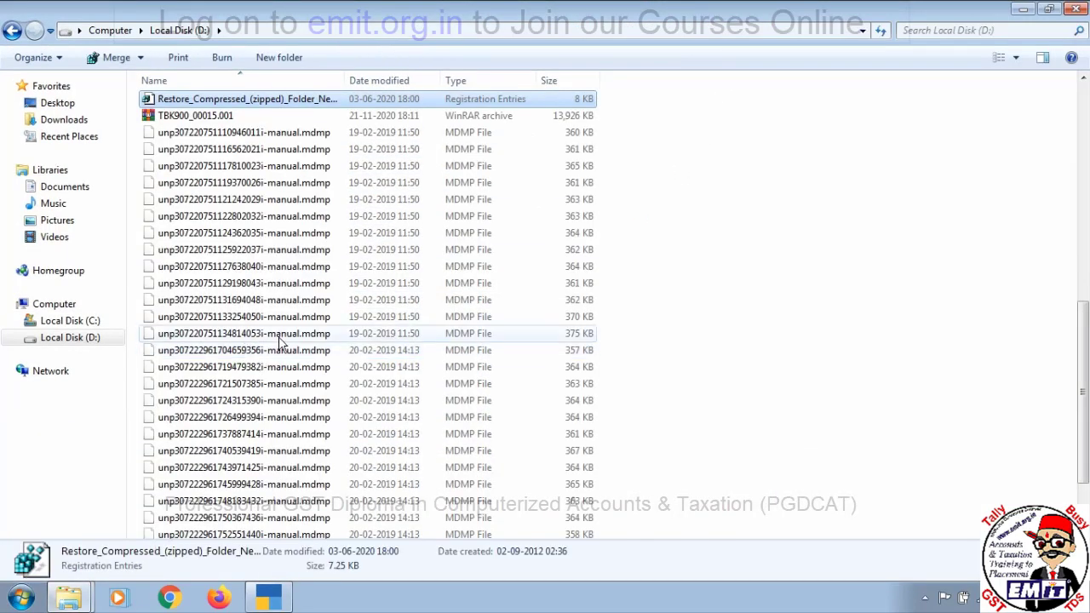
scroll(937, 397, "up", 13)
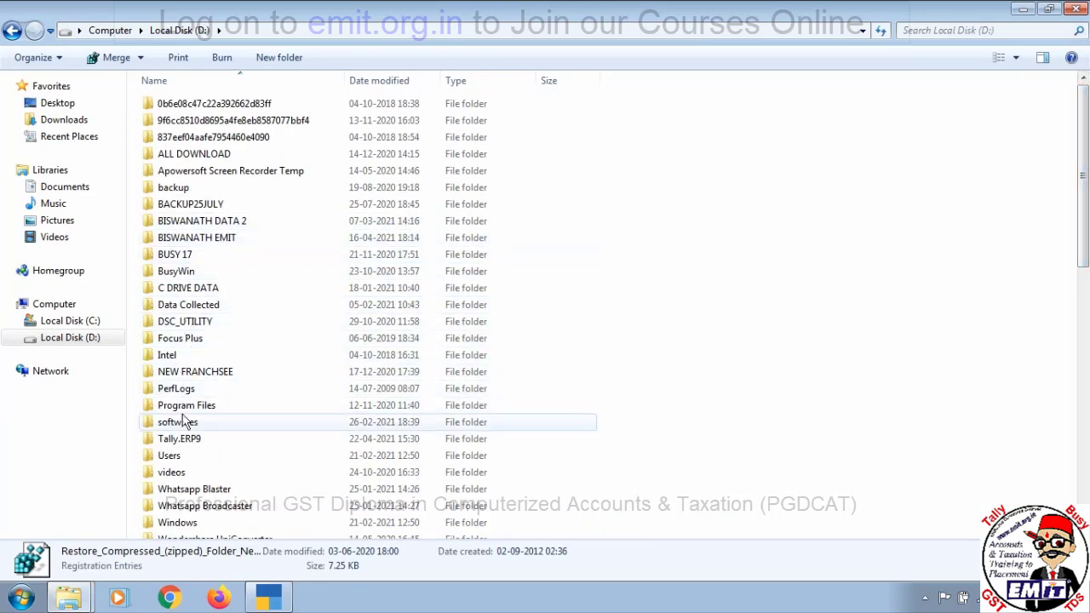
double_click(181, 441)
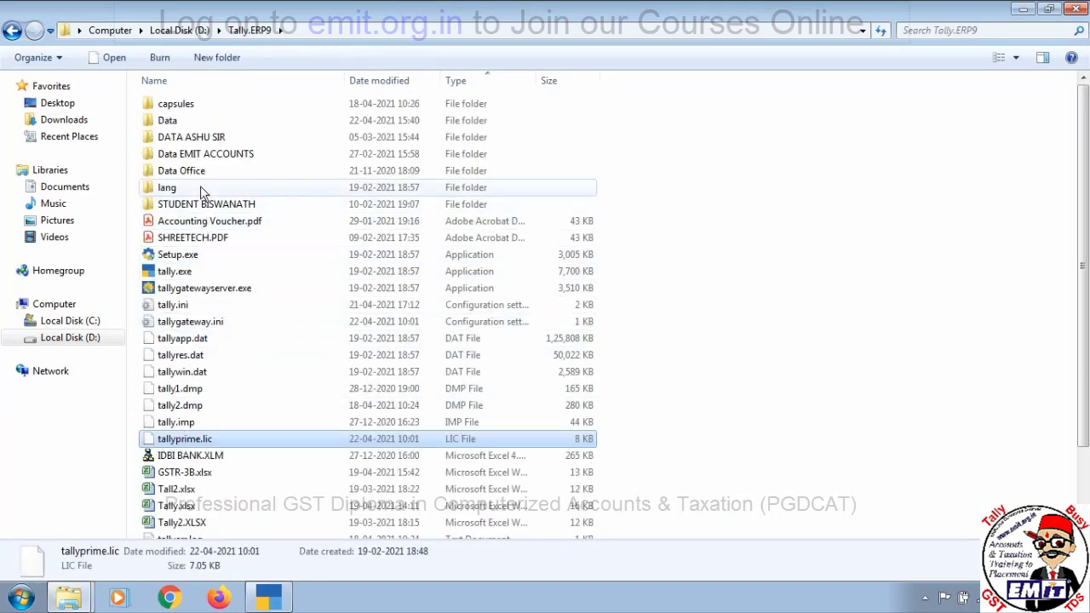
left_click(168, 121)
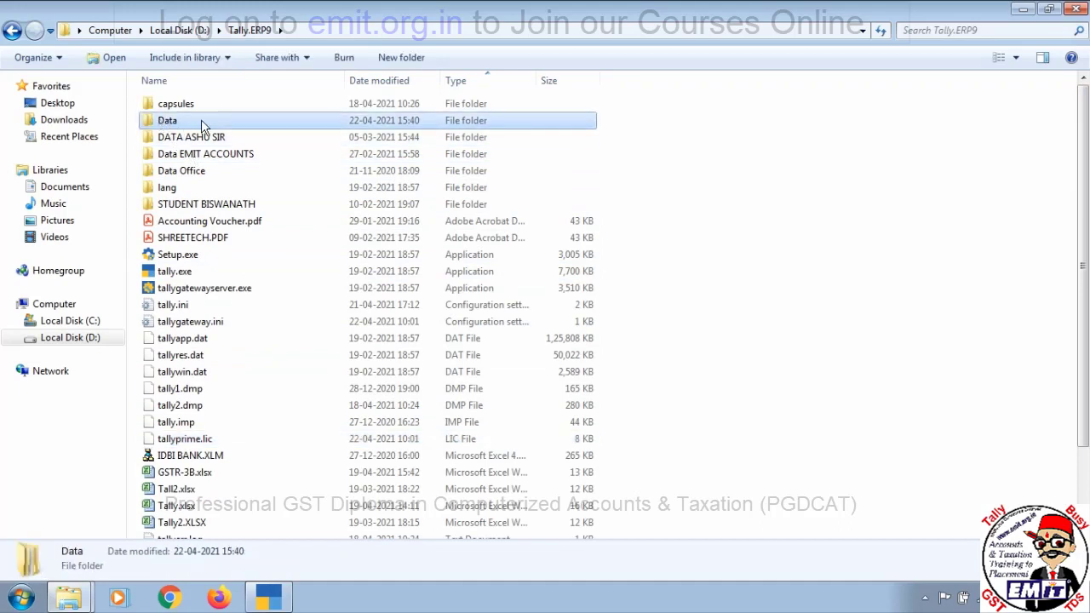
double_click(203, 126)
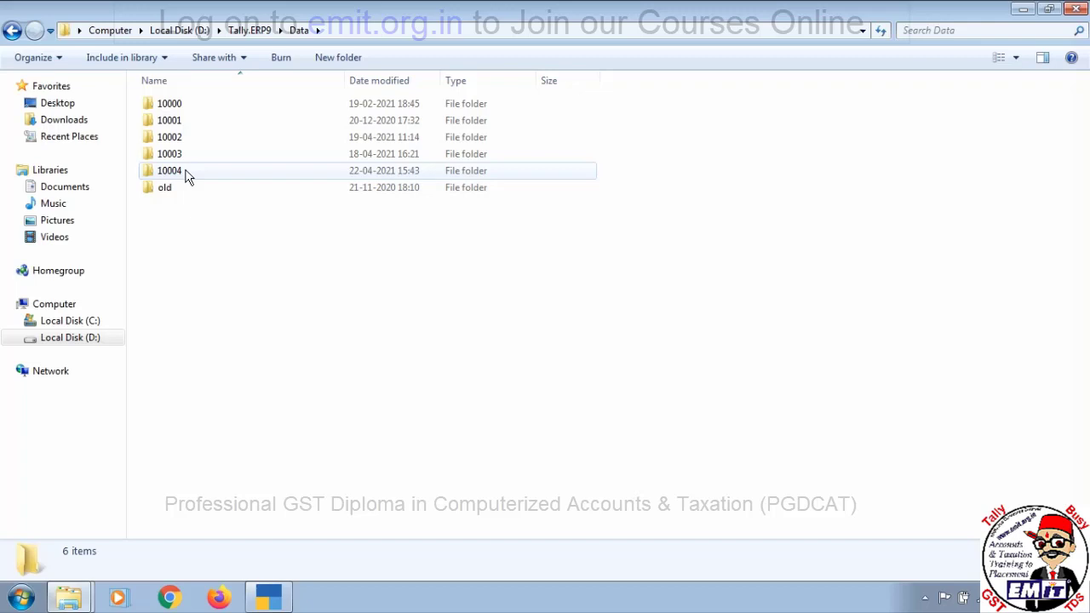
Back in TallyPrime, load EMIT ONLINE CLASS from the Select Company list
left_click(269, 596)
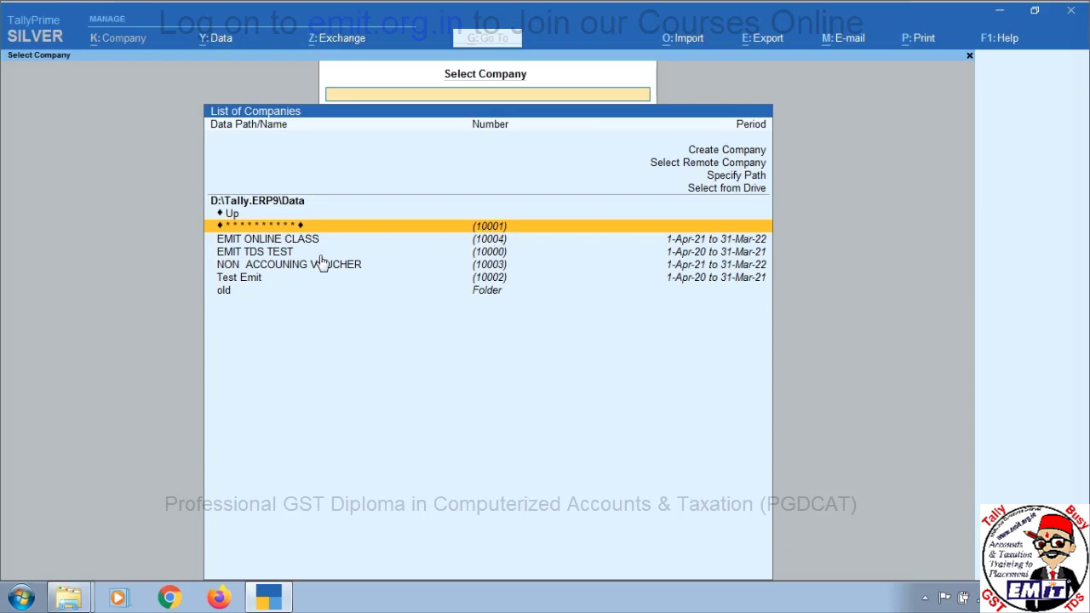
left_click(498, 241)
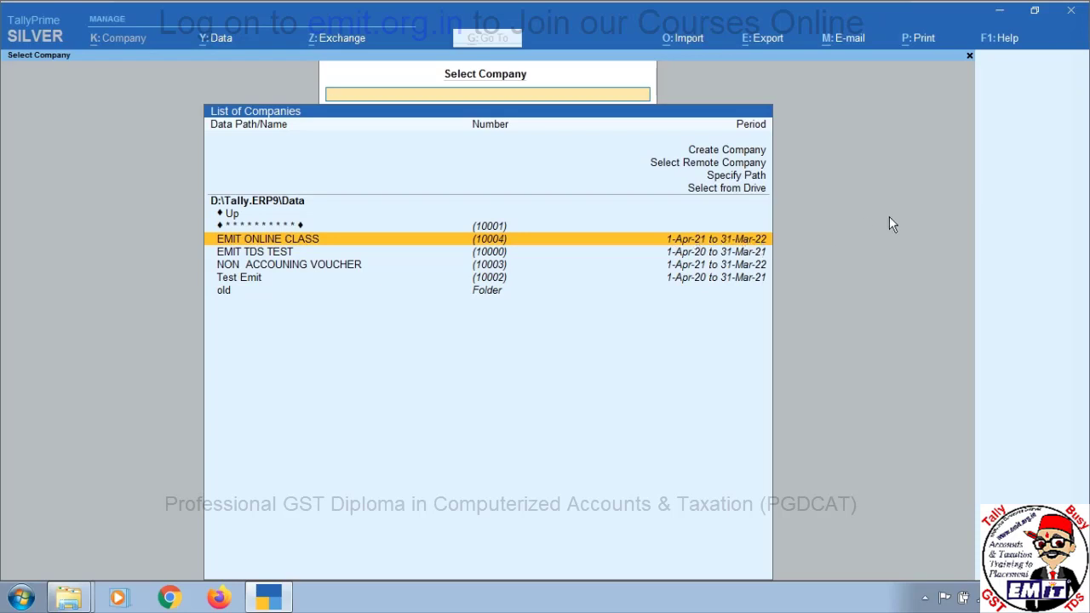
key("Return")
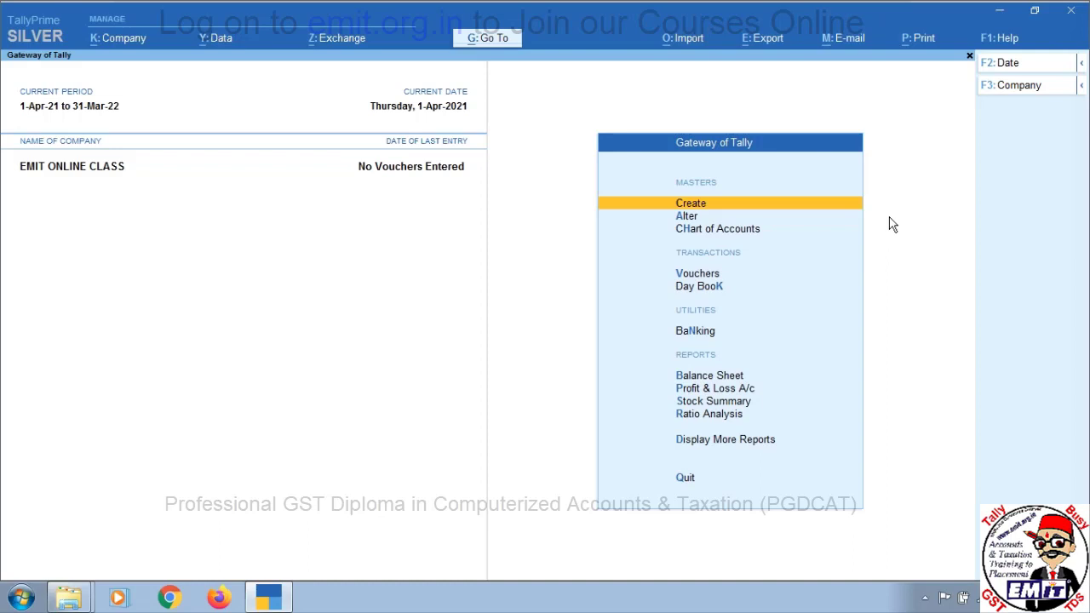
Use F3 > Select Company to load Test Emit alongside EMIT ONLINE CLASS
key("F3")
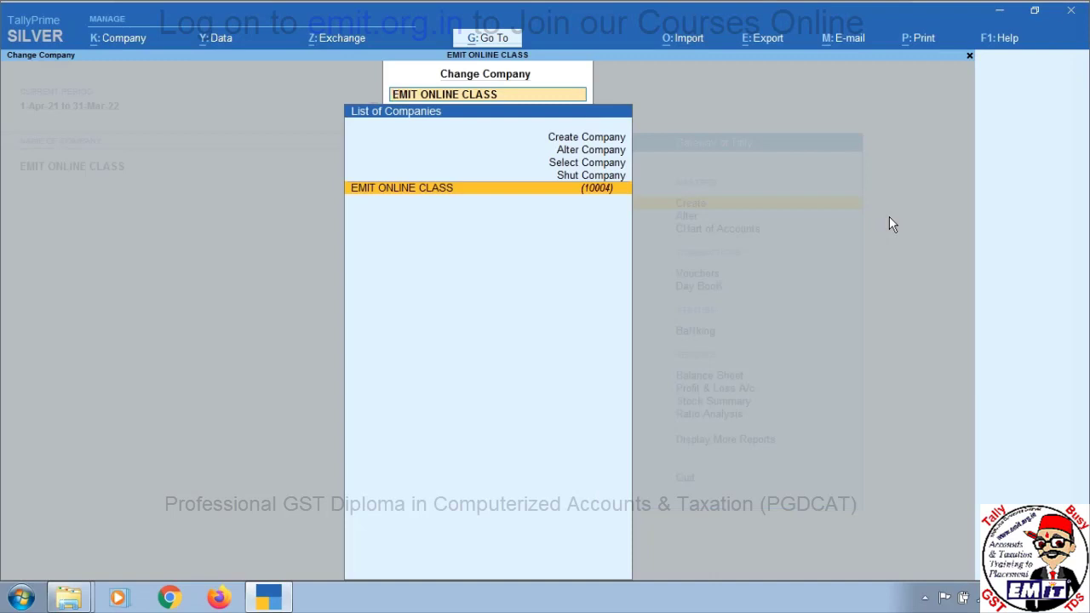
key("Up")
key("Up")
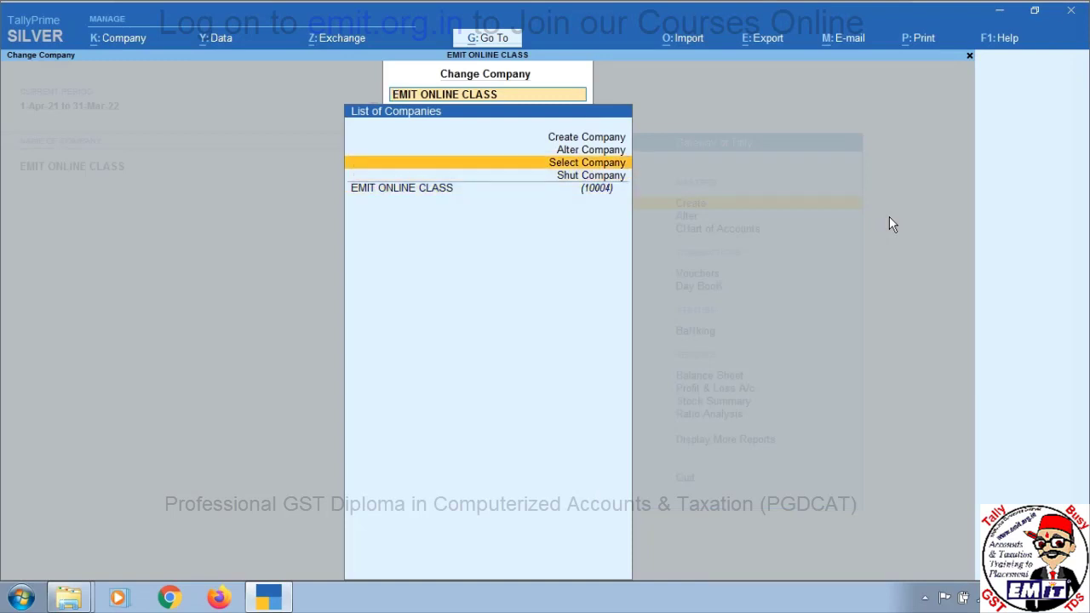
key("Return")
key("Down")
key("Down")
key("Down")
key("Down")
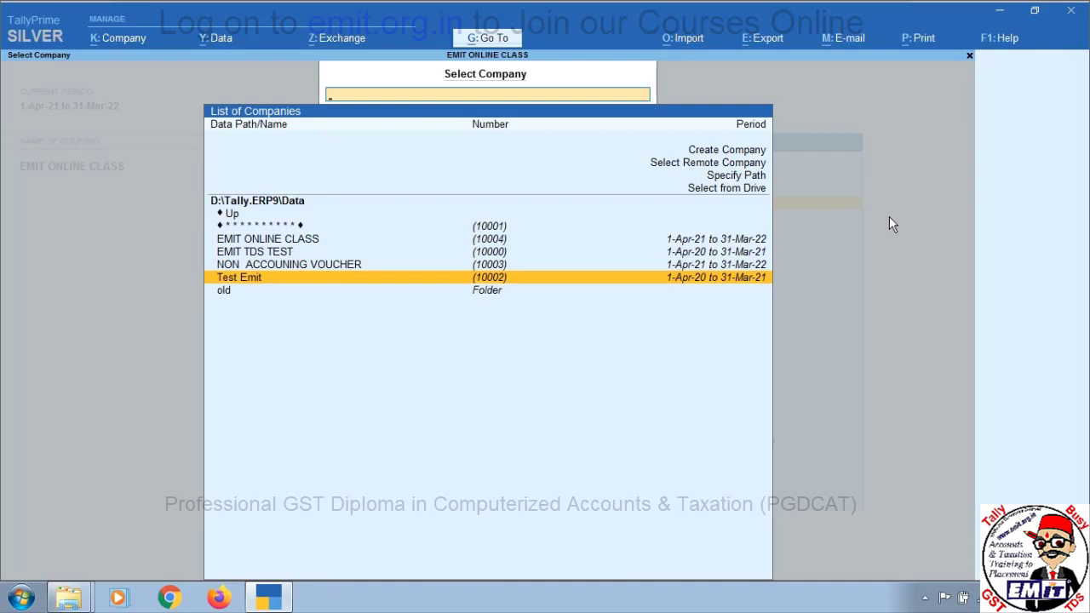
key("Return")
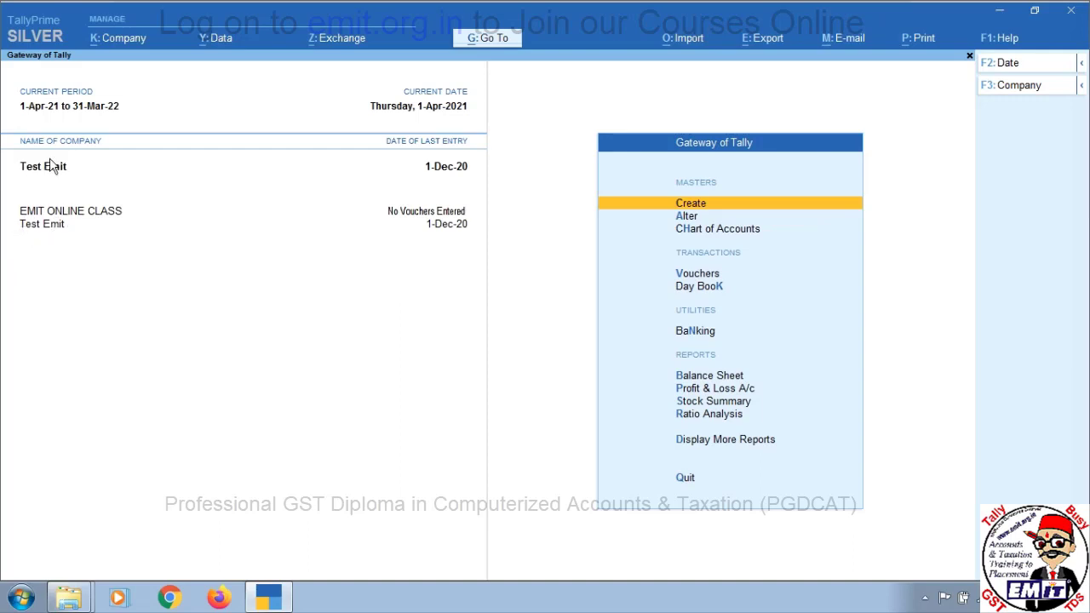
Switch the current company between EMIT ONLINE CLASS and Test Emit using F3
left_click(47, 214)
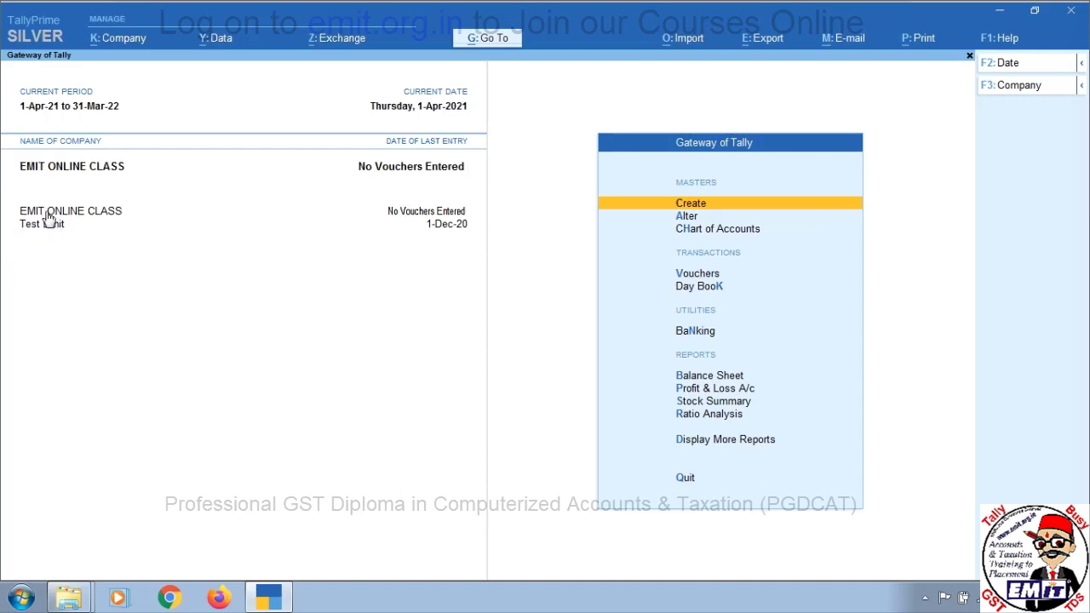
key("F3")
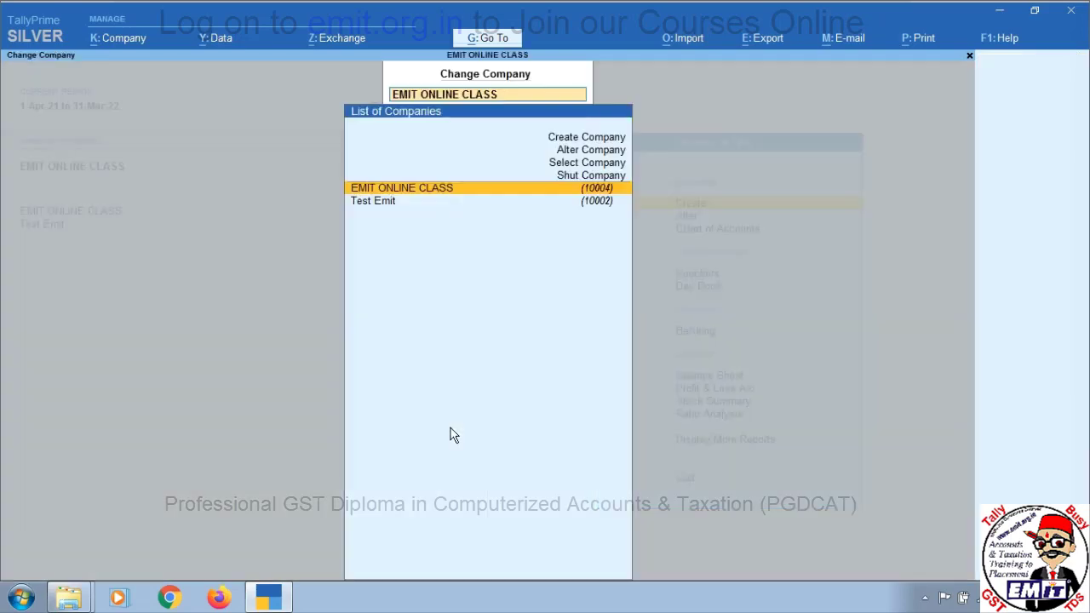
key("Down")
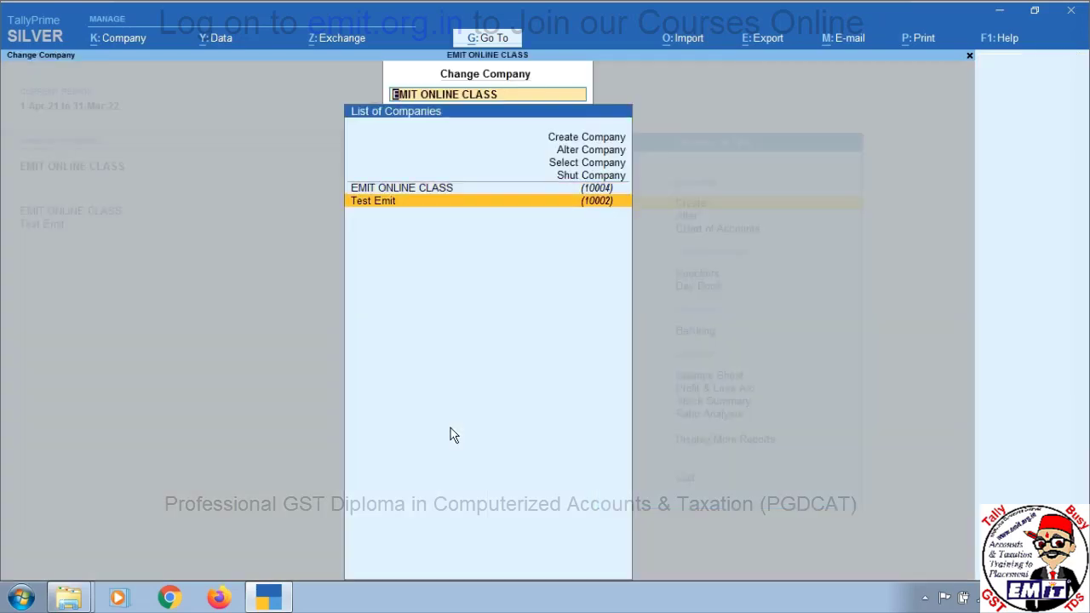
key("Return")
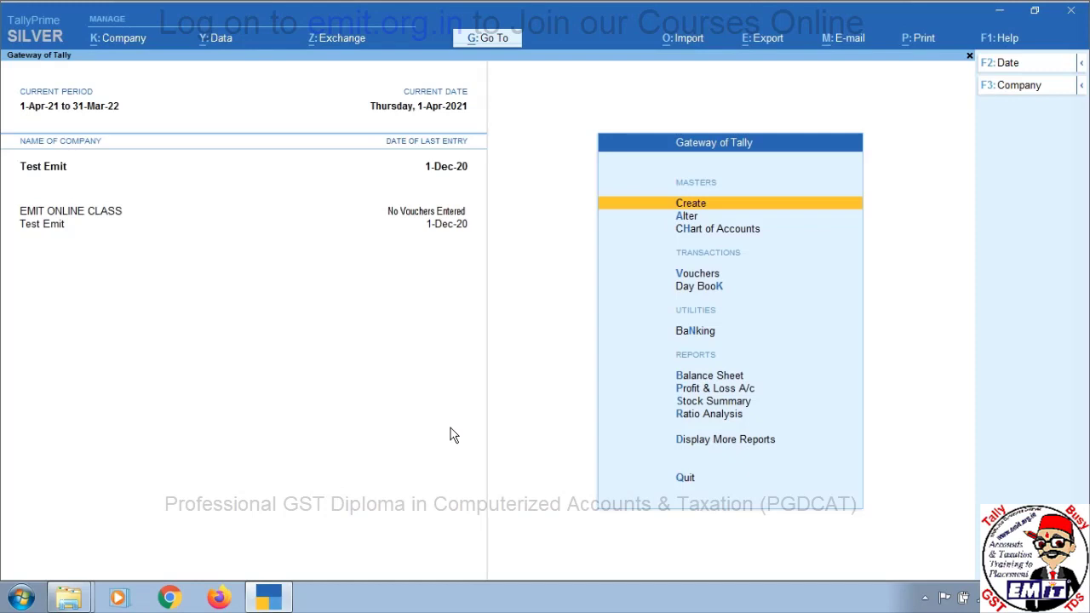
key("F3")
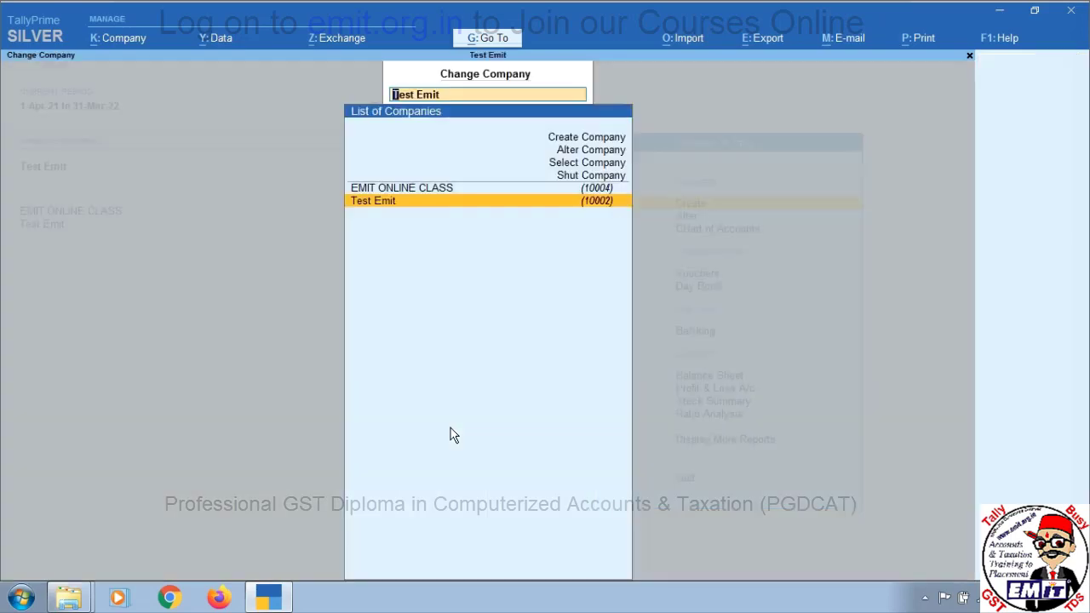
key("Return")
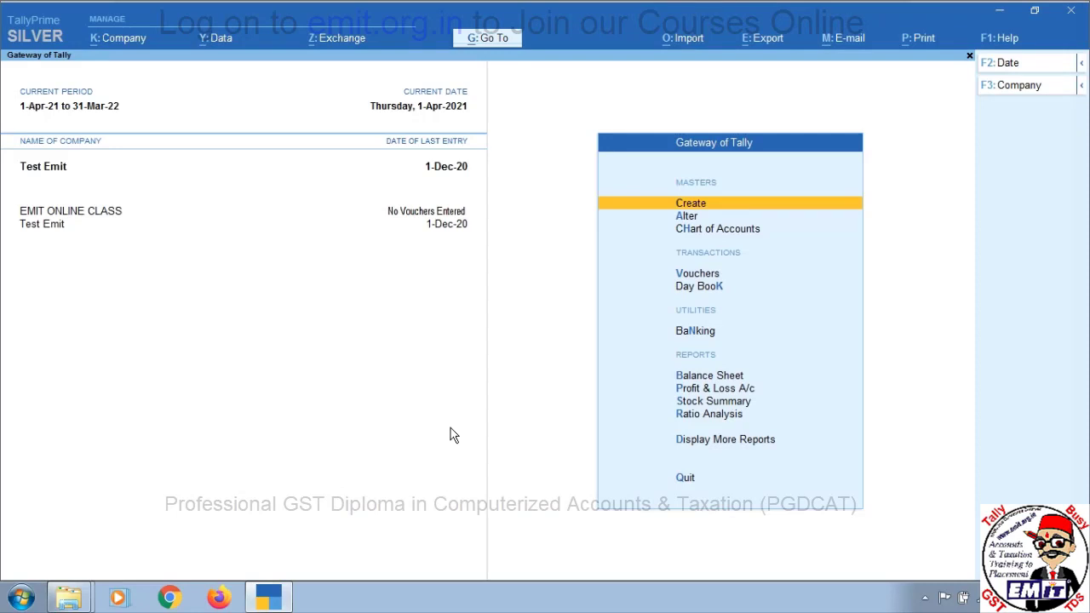
Try the Alt+F3 and F3 shut options, backing out without shutting any company
key("alt")
key("alt+F3")
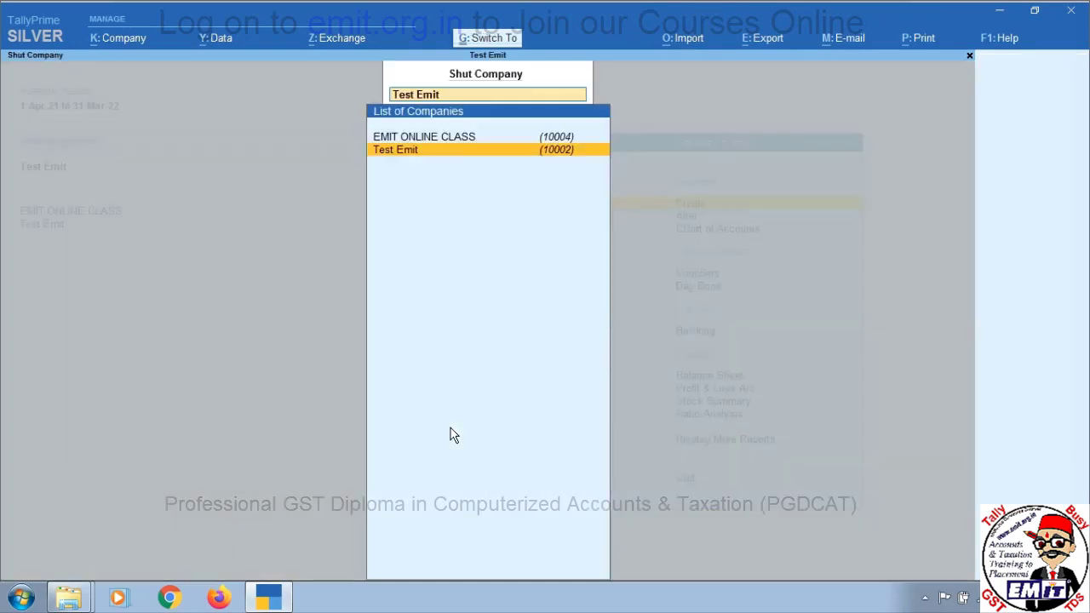
key("Escape")
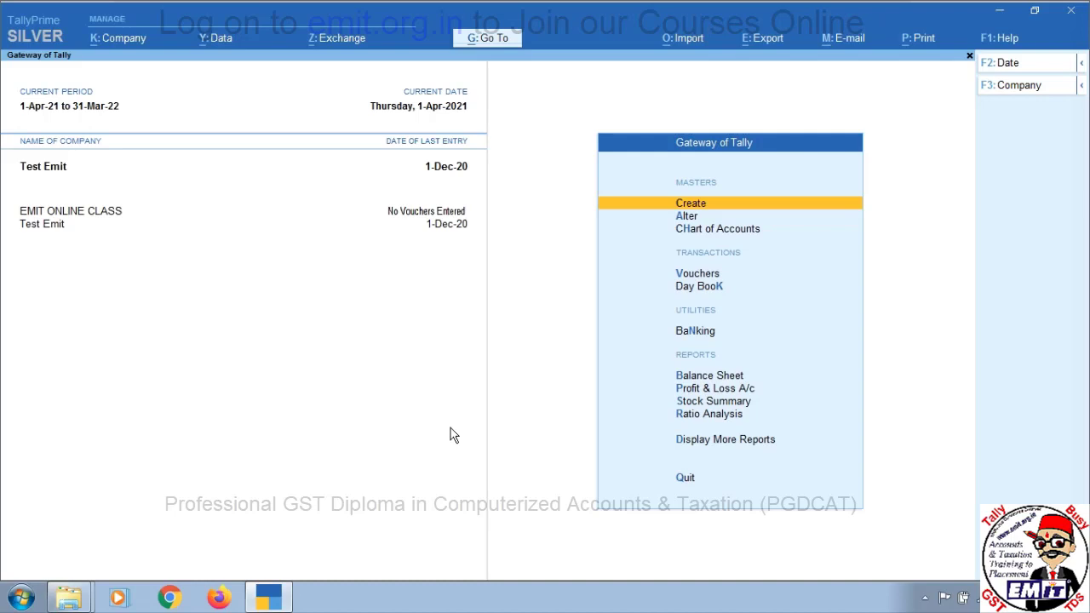
key("F3")
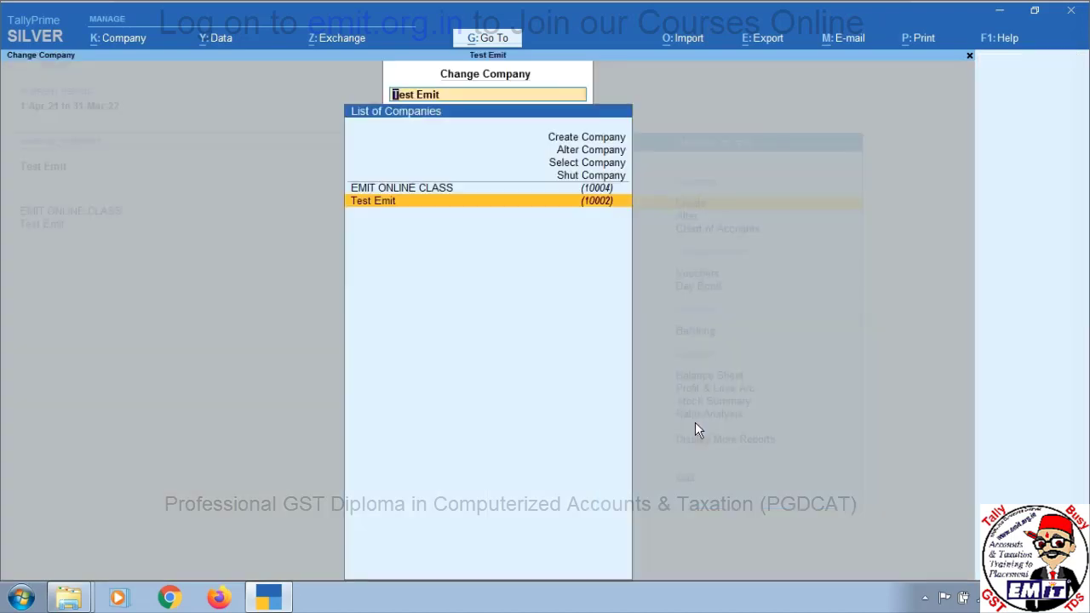
key("Up")
key("Up")
key("Return")
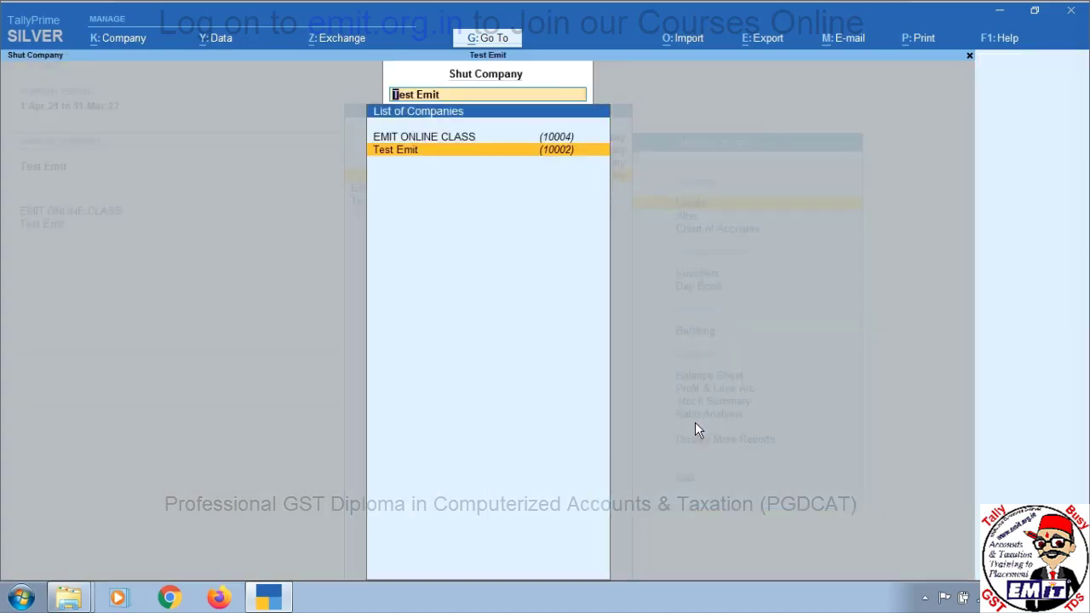
key("Escape")
key("Escape")
key("Escape")
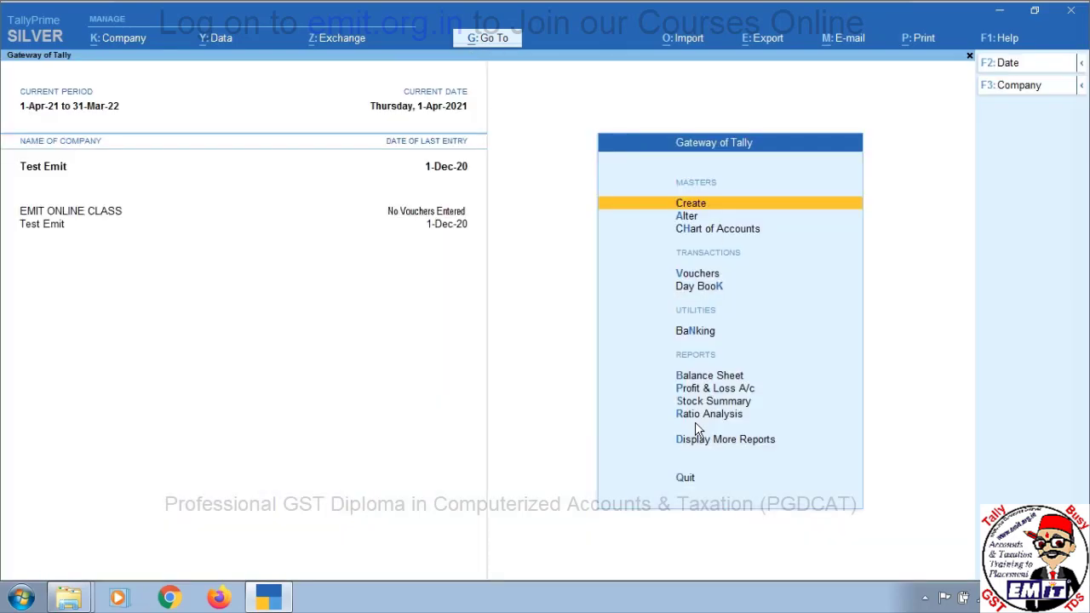
Shut Test Emit via Alt+K Company > Shut
key("alt+k")
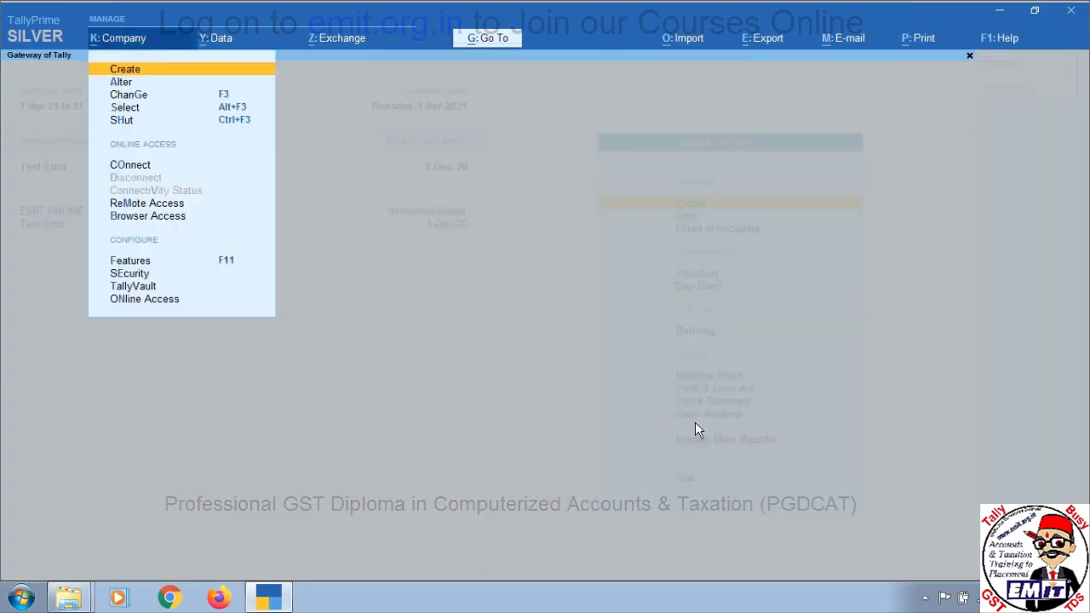
key("Down")
key("Down")
key("Down")
key("Down")
key("Return")
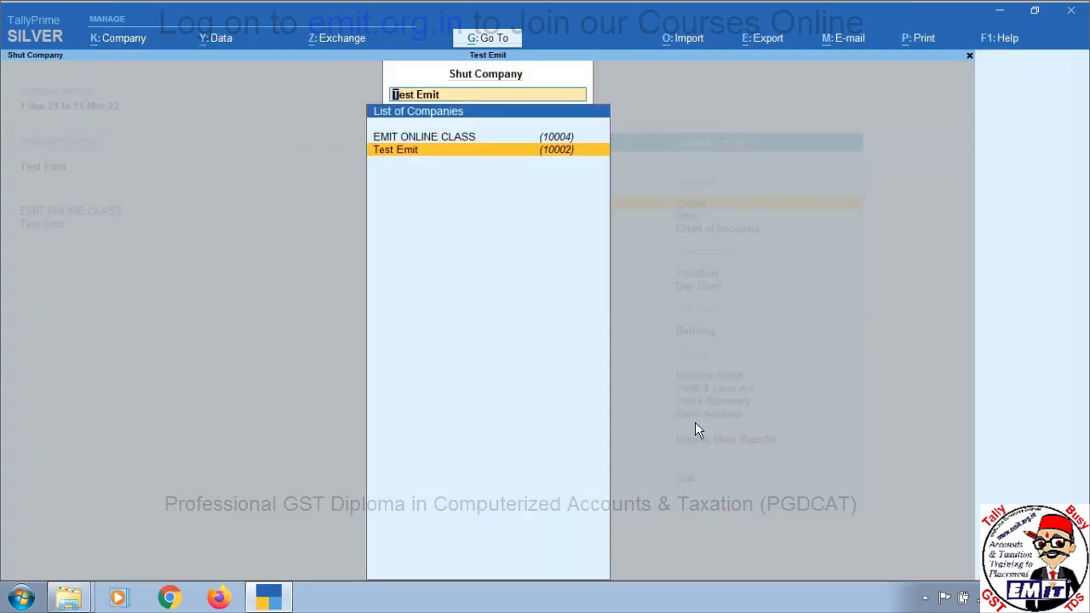
key("Return")
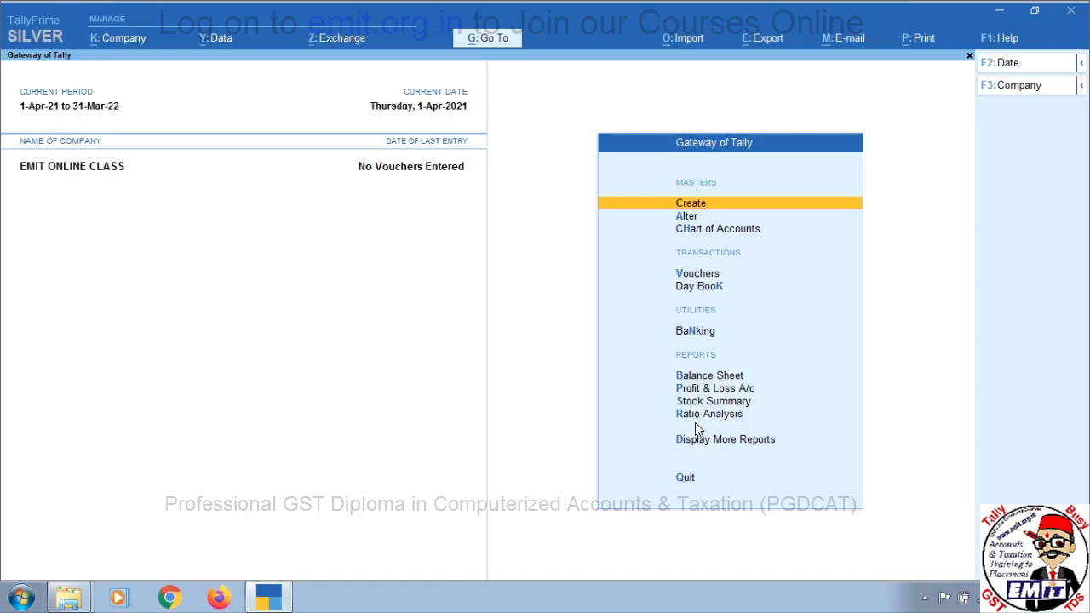
Shut EMIT ONLINE CLASS with Ctrl+F3, then open Test Emit from Select Company
key("ctrl+F3")
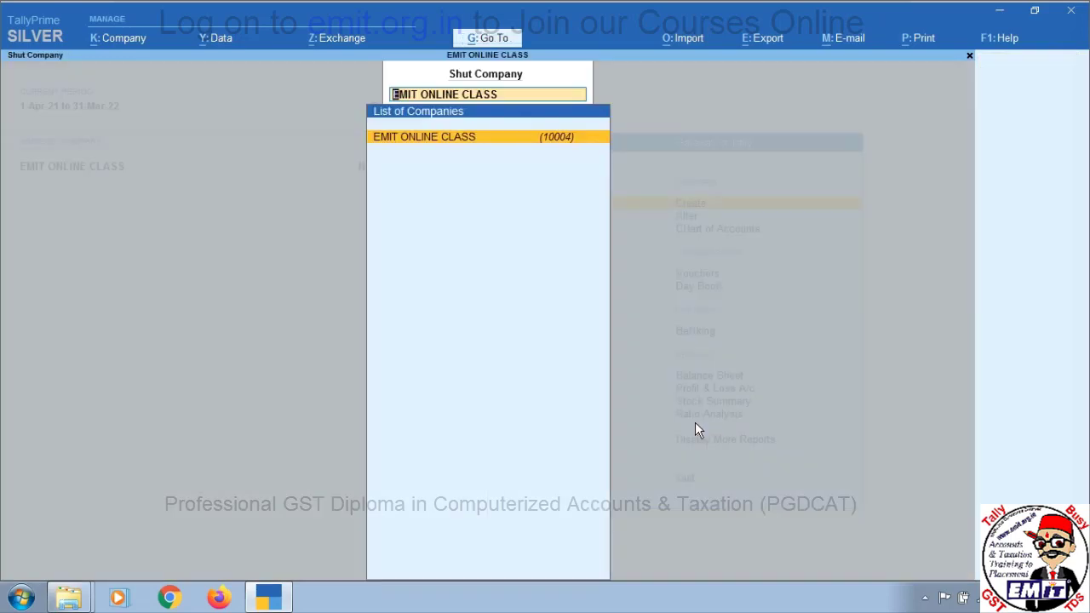
key("Return")
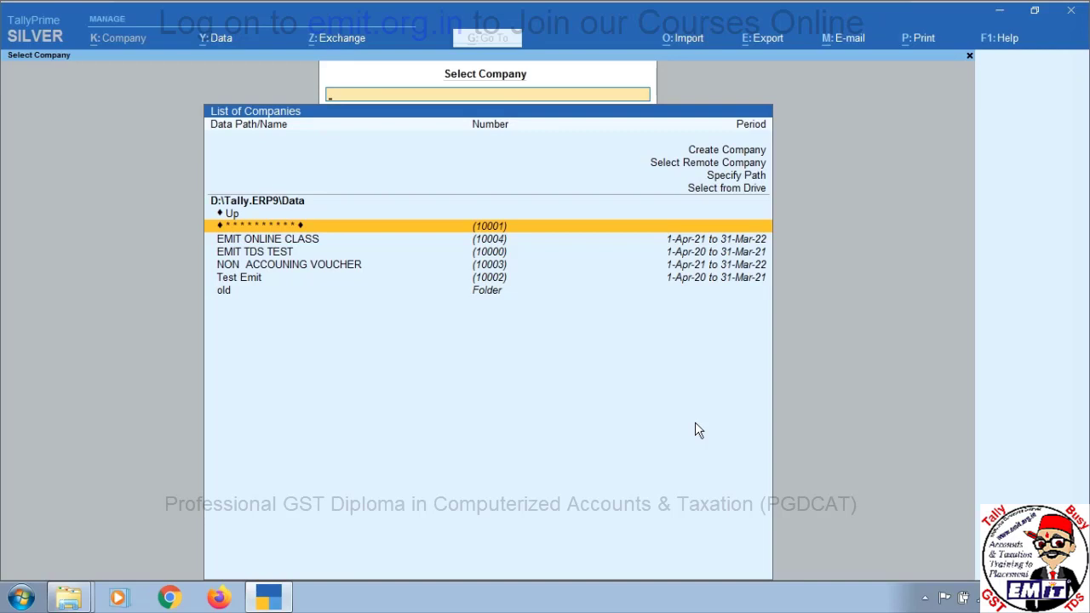
key("Down")
key("Down")
key("Down")
key("Down")
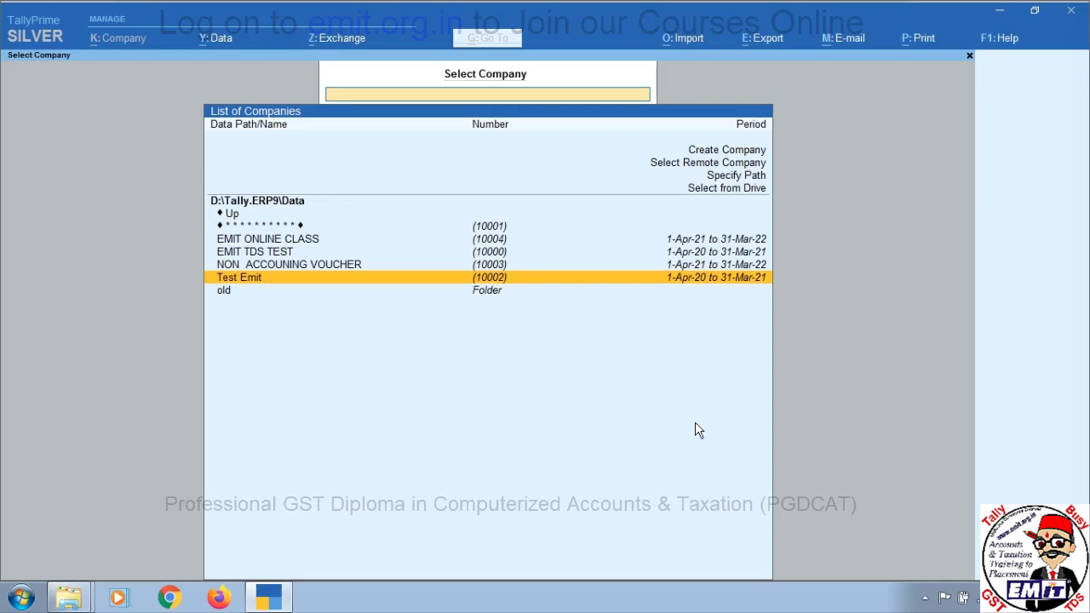
key("Return")
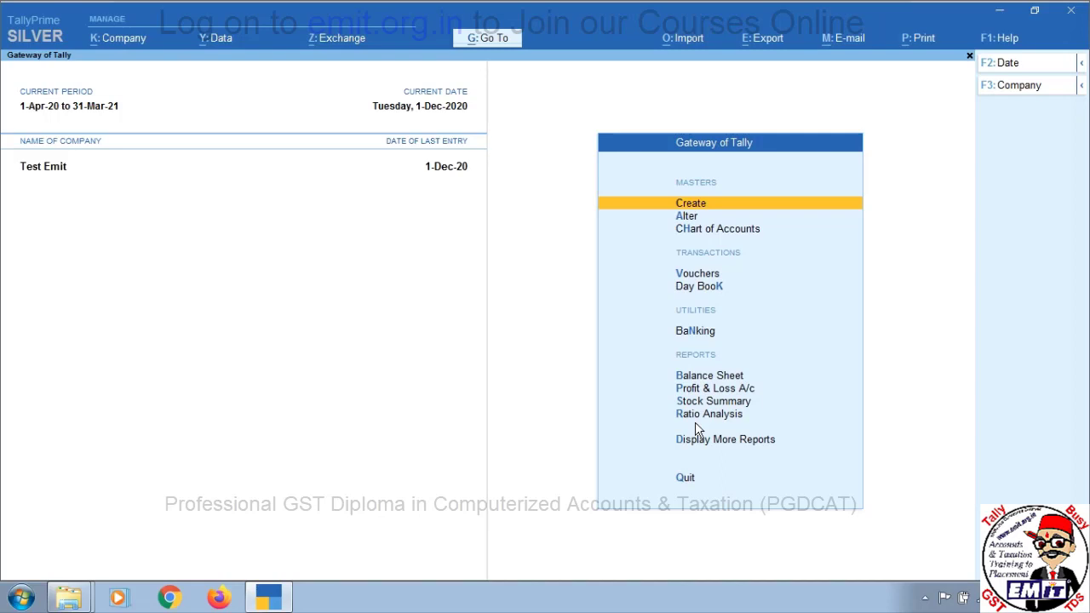
Delete Test Emit from Company > Alter with Alt+D, confirming both delete prompts
key("alt+k")
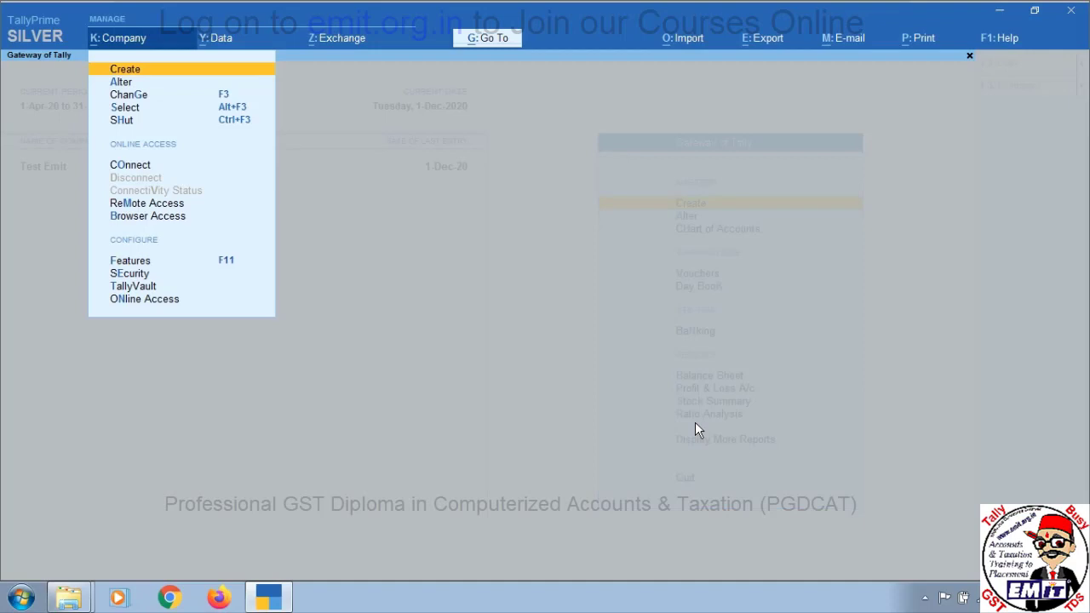
key("Down")
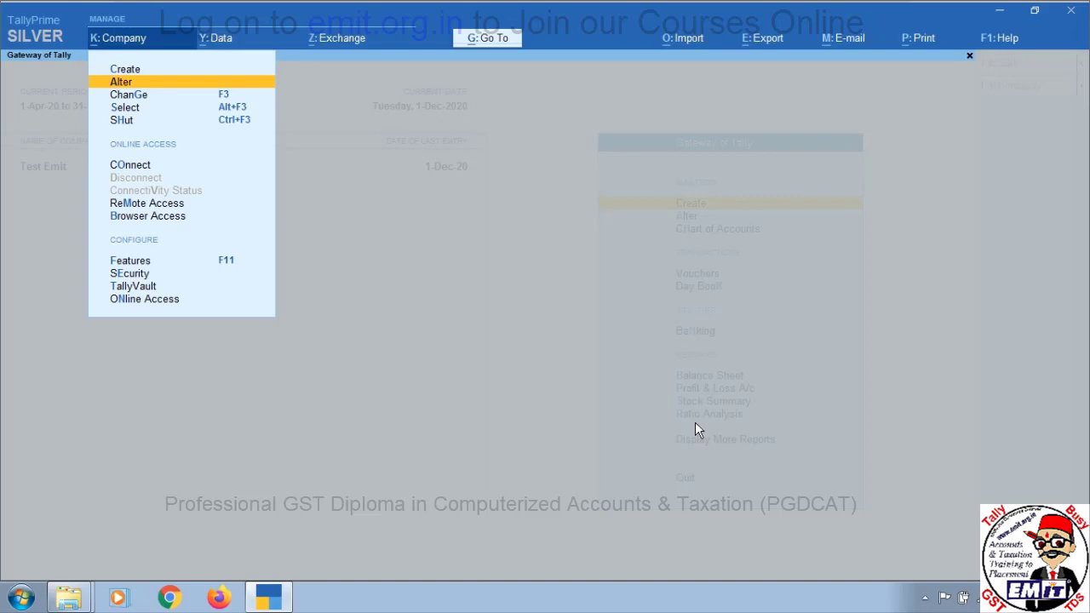
key("Return")
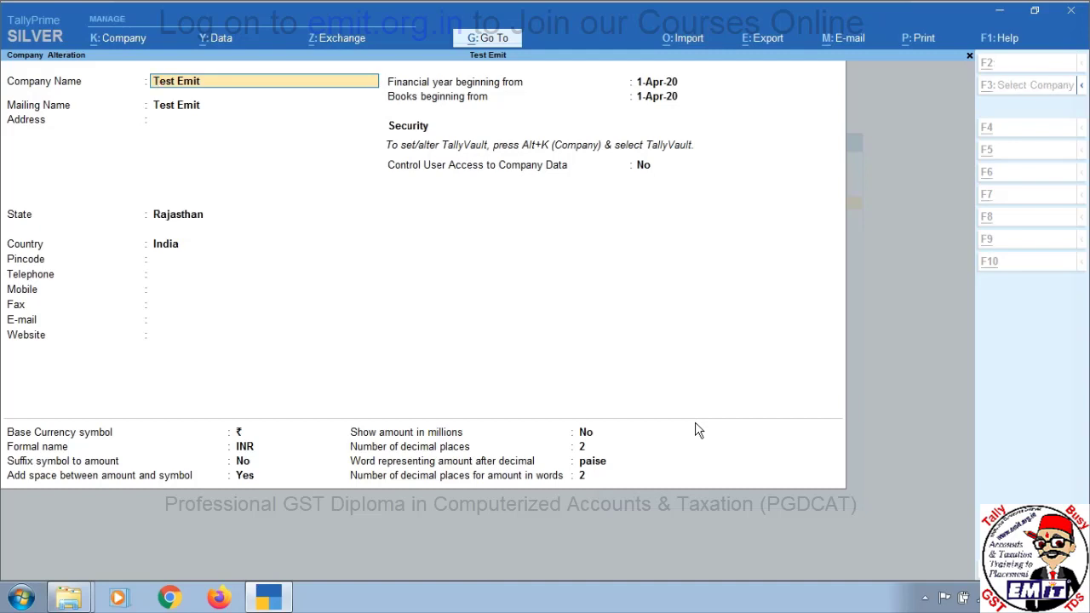
key("alt+d")
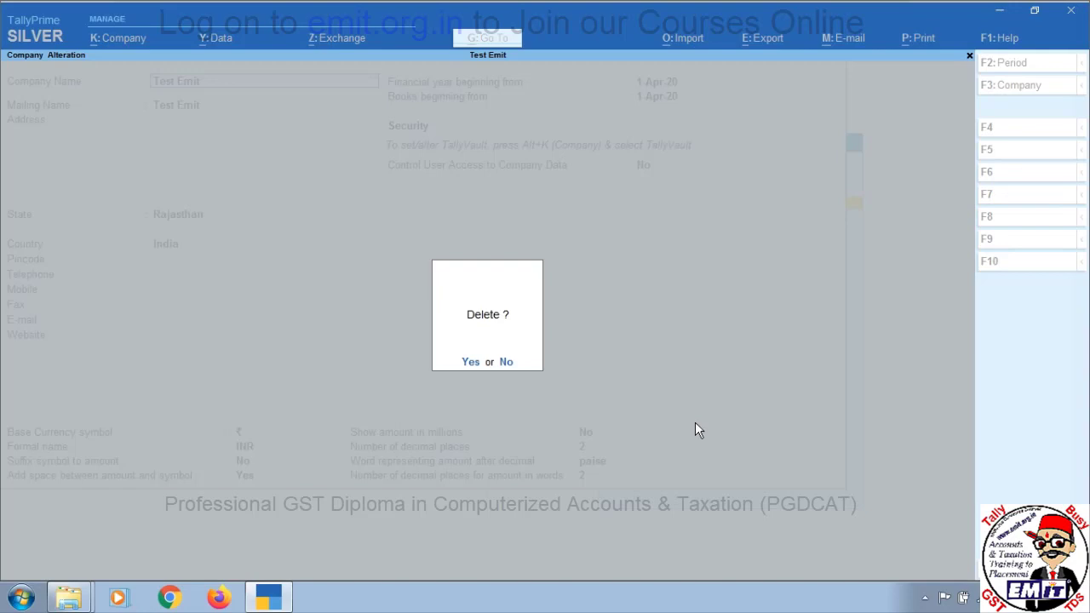
key("Return")
key("y")
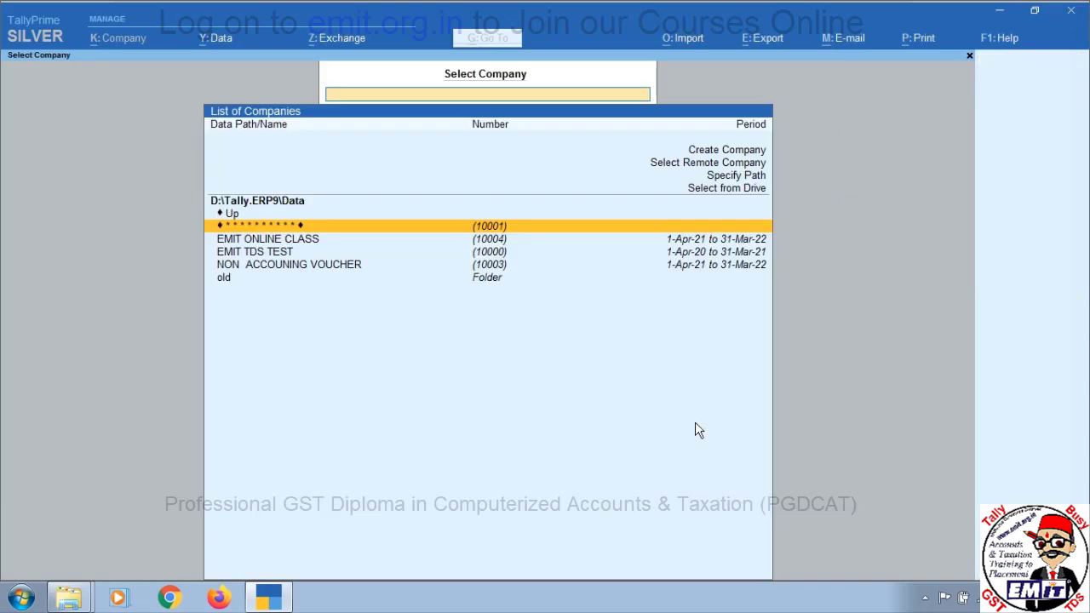
Review the remaining companies in the list, then minimize TallyPrime to the desktop
key("Down")
key("Down")
key("Down")
key("Down")
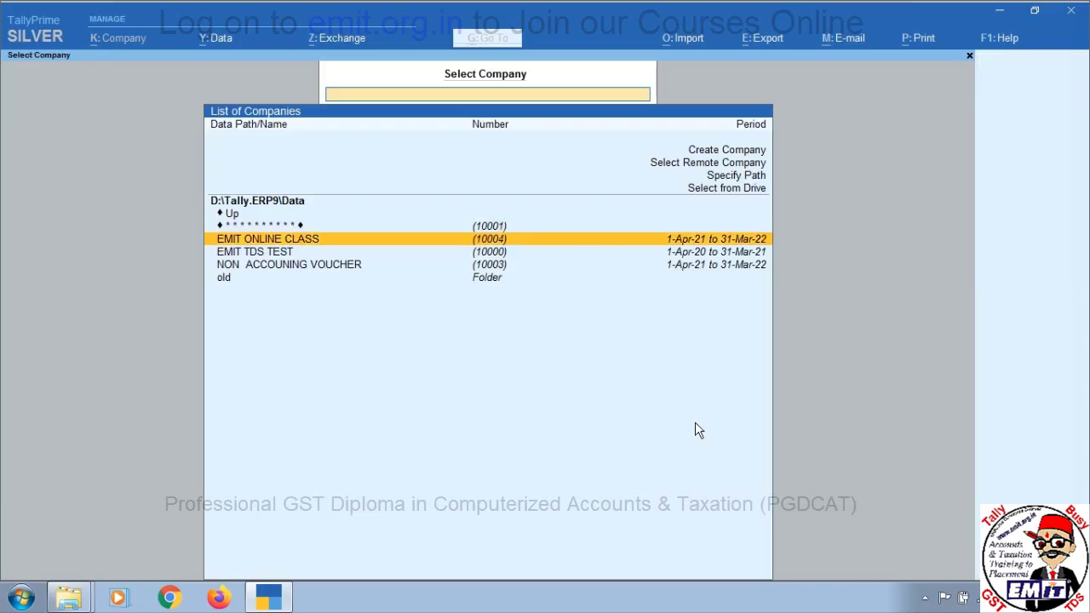
key("Up")
key("Up")
key("Up")
key("Up")
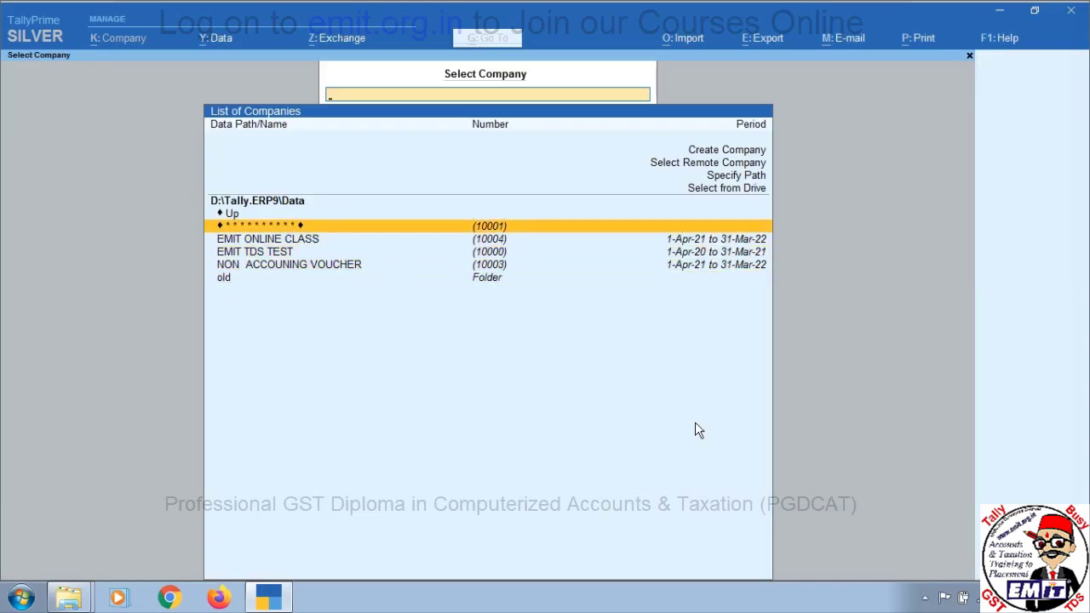
key("super+d")
Confirm the Recycle Bin holds 0 items, then return to TallyPrime's Select Company list
double_click(29, 277)
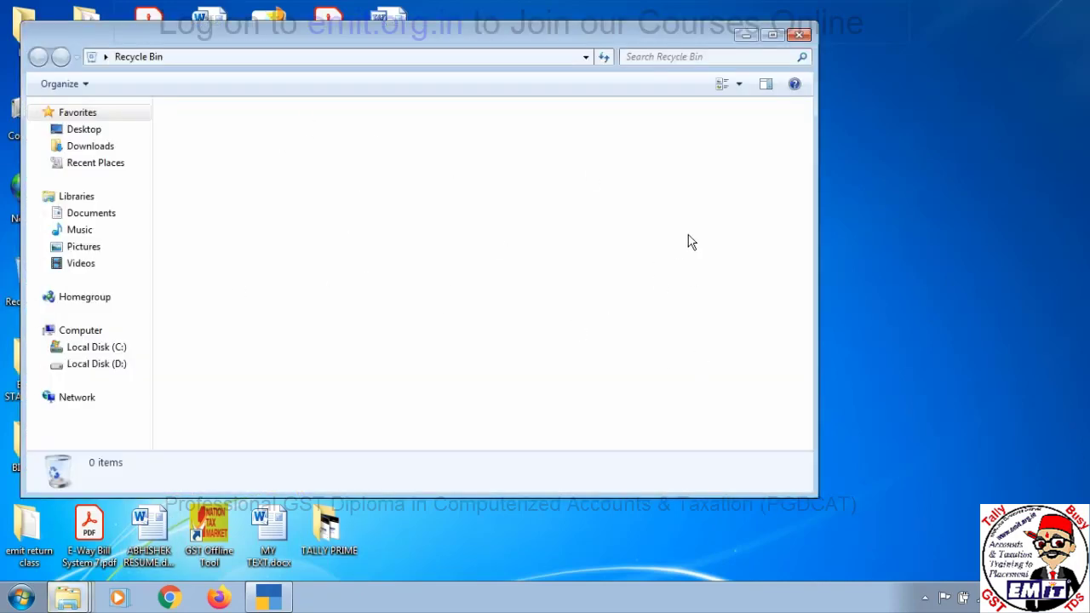
key("alt+Tab")
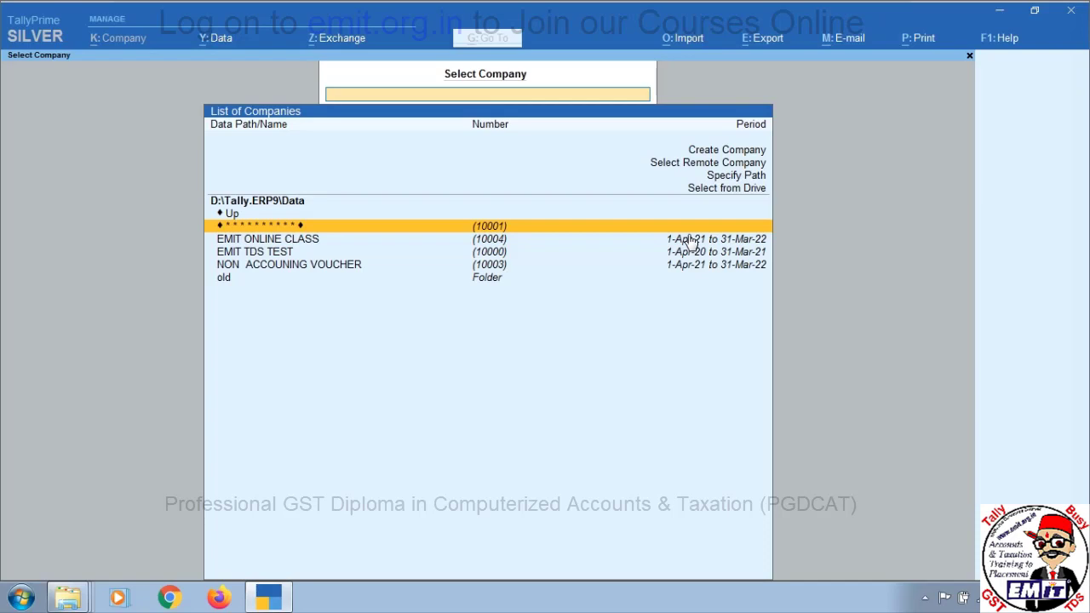
key("Escape")
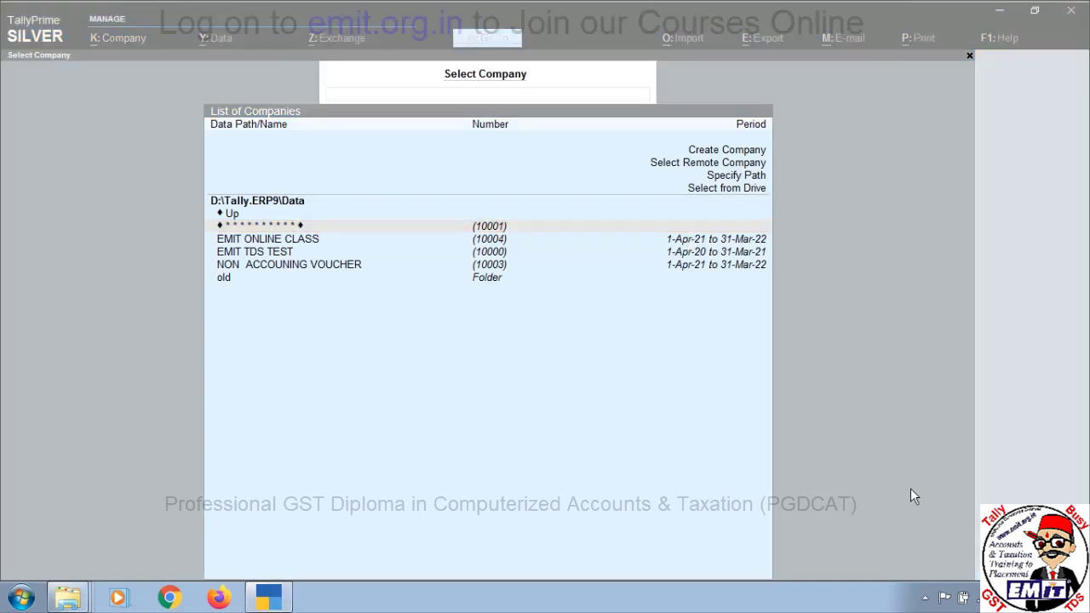